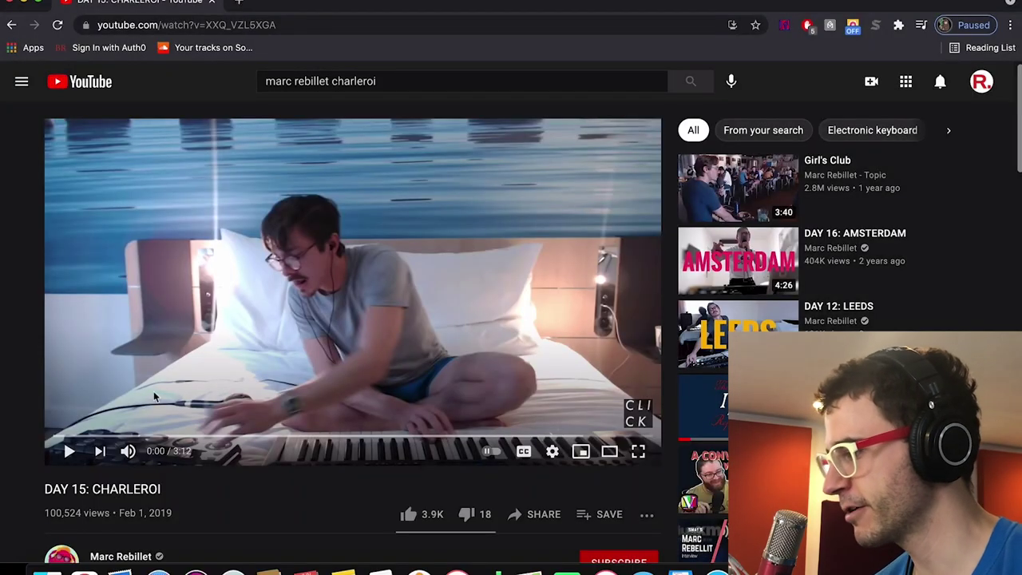
# - Watch the start of the DAY 15: CHARLEROI reference video in full screen, and leave full screen when done
pyautogui.scroll(-3, 155, 395)
pyautogui.scroll(3, 210, 360)
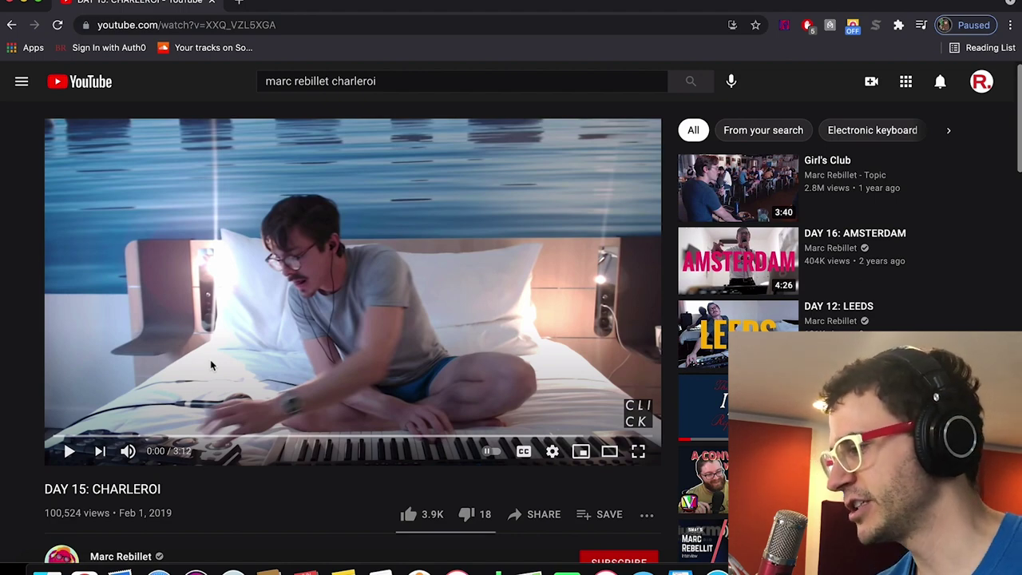
pyautogui.click(212, 365)
pyautogui.press('f')
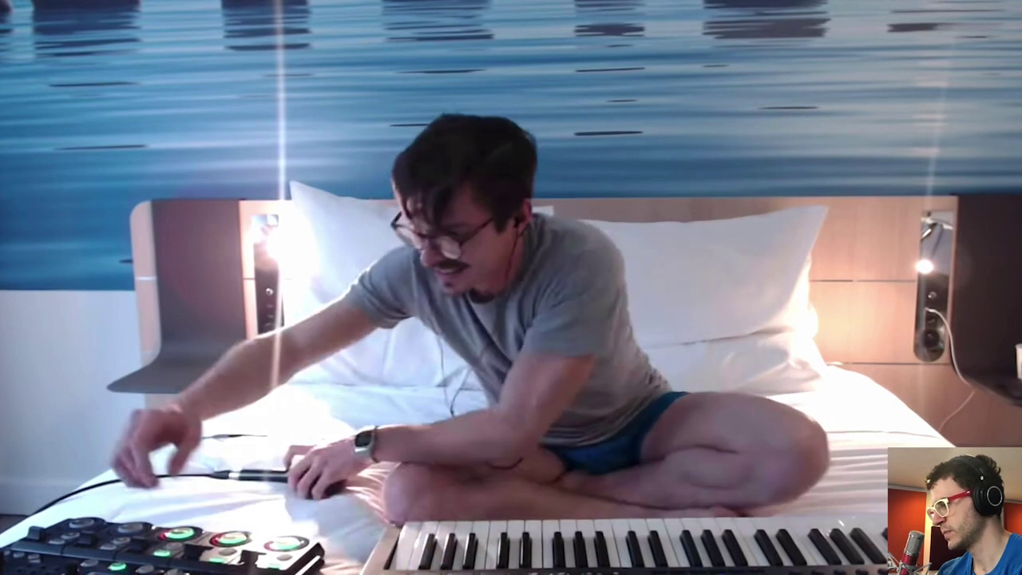
pyautogui.click(240, 311)
pyautogui.press('Escape')
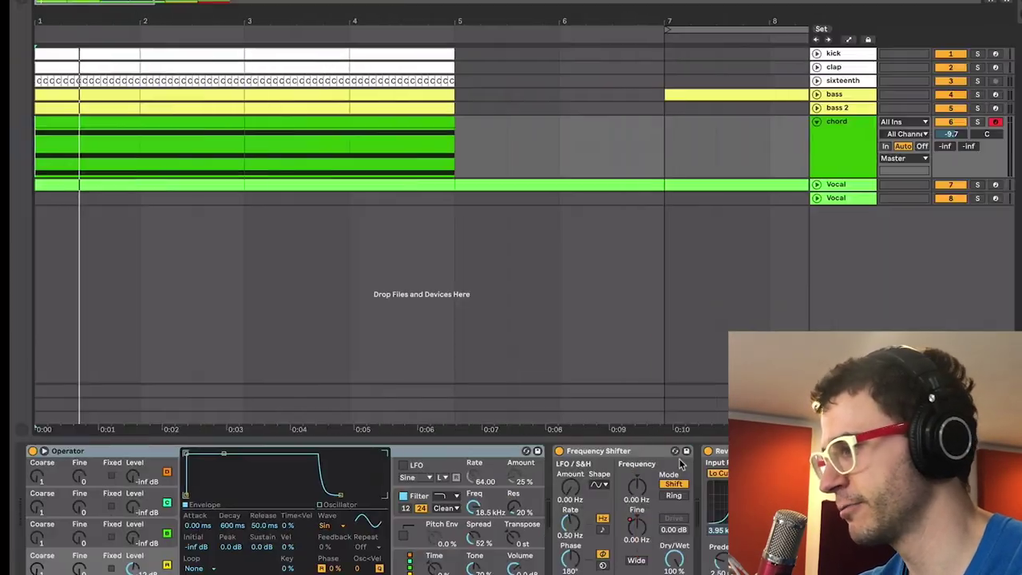
# - Switch to Ableton Live and unfold the kick, bass and bass 2 tracks in the arrangement
pyautogui.click(526, 128)
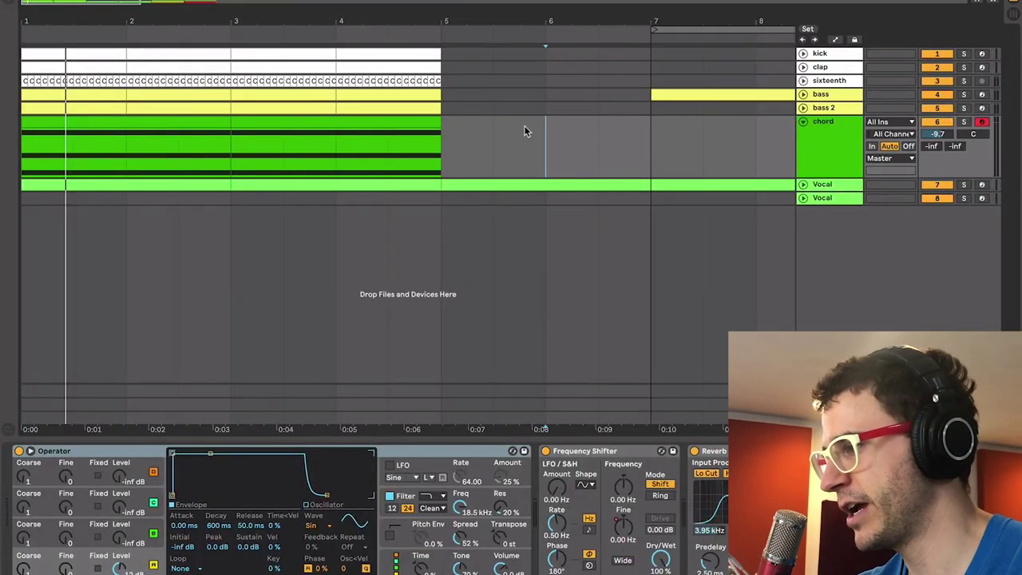
pyautogui.click(803, 53)
pyautogui.click(319, 52)
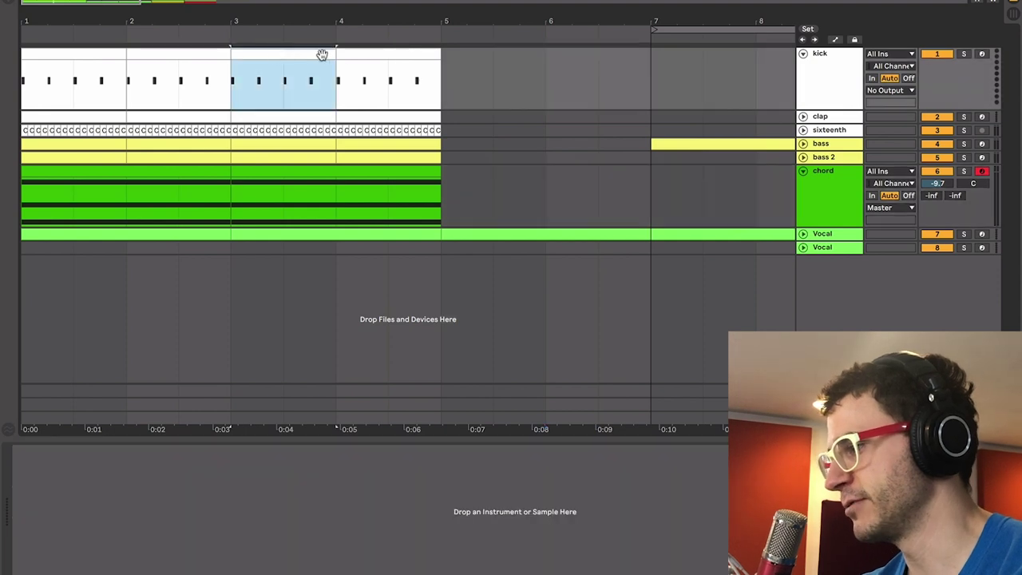
pyautogui.click(804, 157)
pyautogui.click(803, 143)
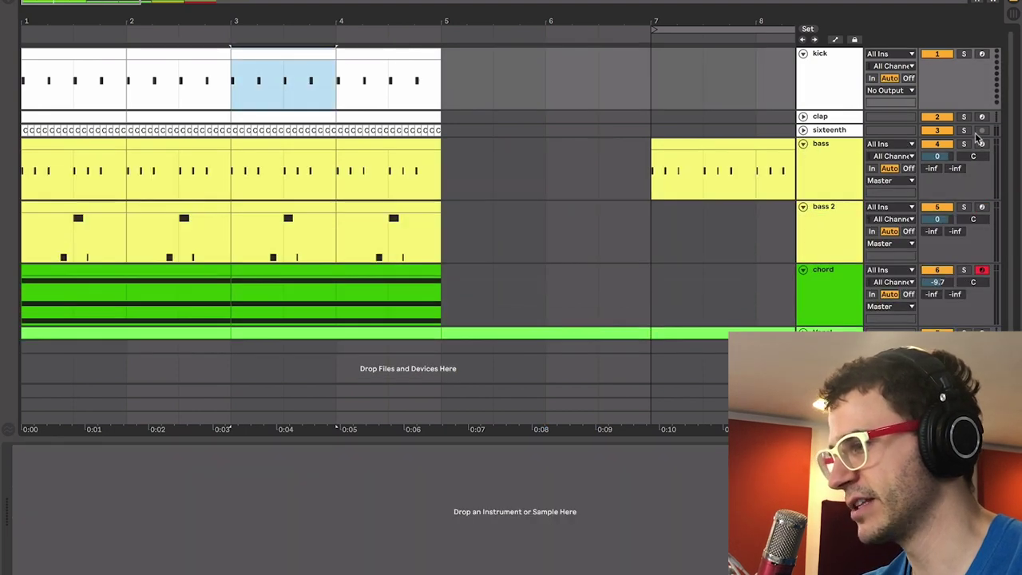
# - Loop bar 1 and play it with the bass and bass 2 tracks soloed
pyautogui.click(964, 147)
pyautogui.click(85, 142)
pyautogui.press('space')
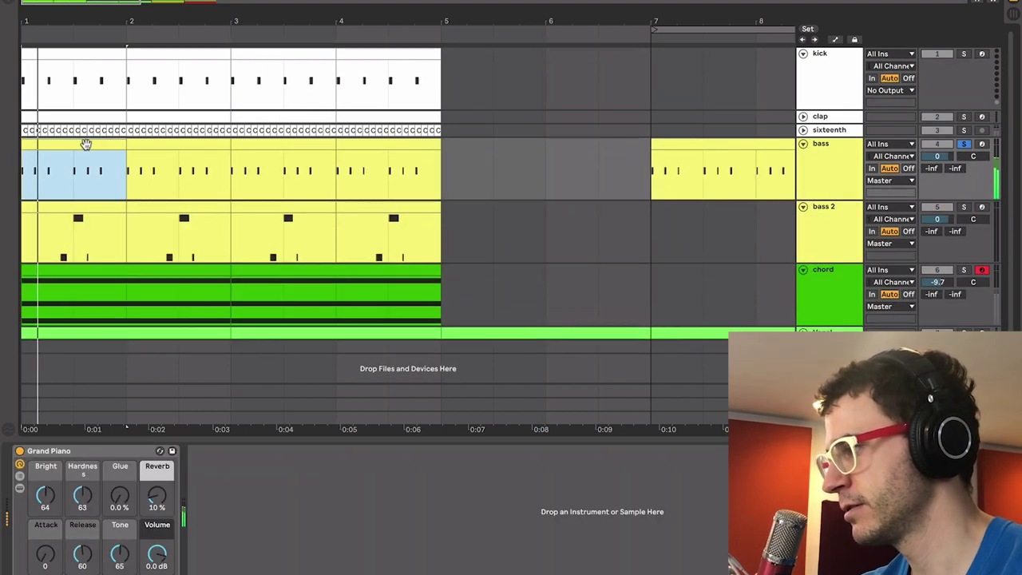
pyautogui.hotkey('ctrl', 'l')
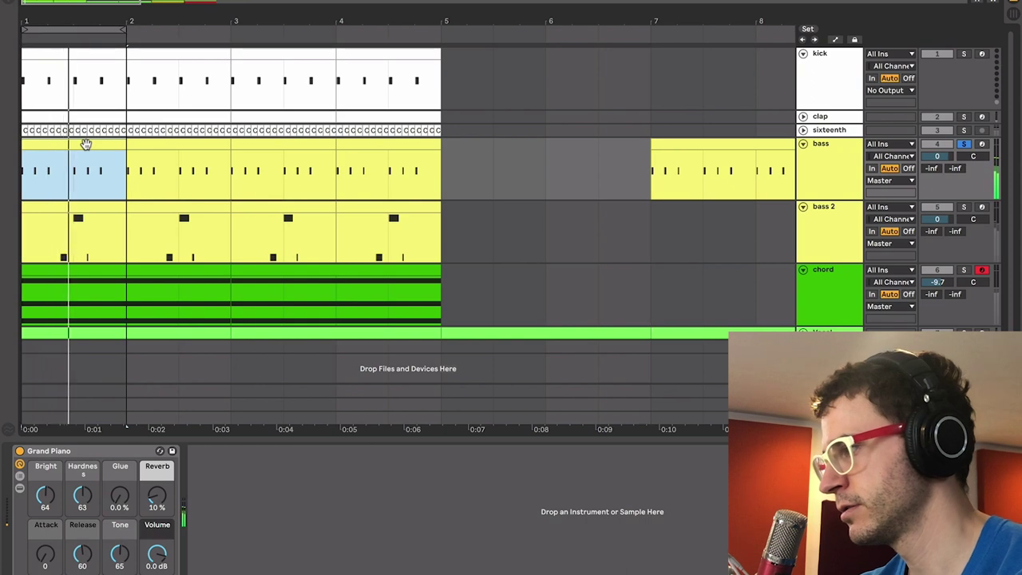
pyautogui.click(963, 207)
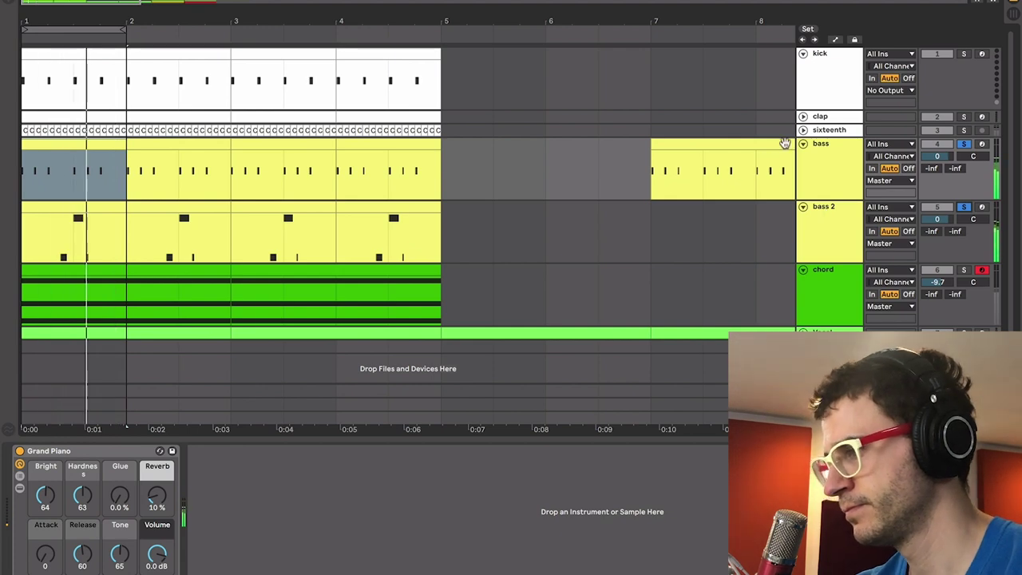
# - Insert a new MIDI track below the sixteenth track, name it offbeat and colour it white
pyautogui.click(830, 129)
pyautogui.hotkey('ctrl', 'shift', 't')
pyautogui.hotkey('ctrl', 'r')
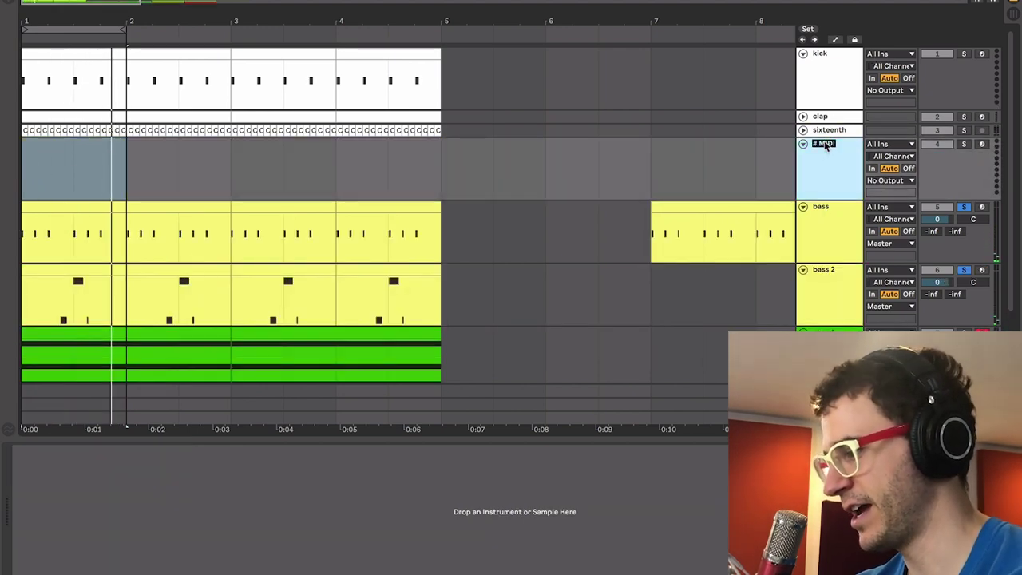
pyautogui.write('offbeat')
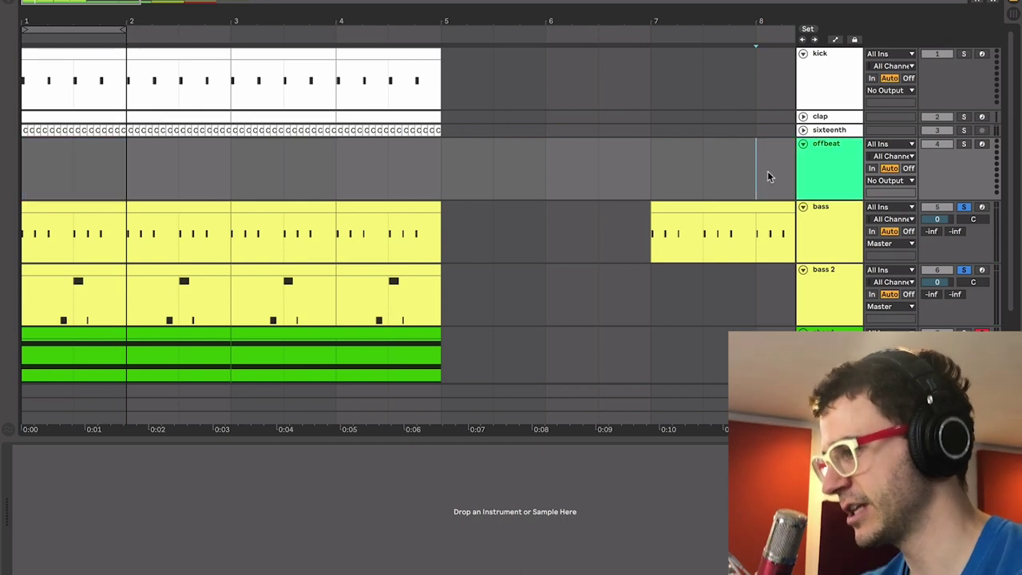
pyautogui.rightClick(837, 159)
pyautogui.click(253, 167)
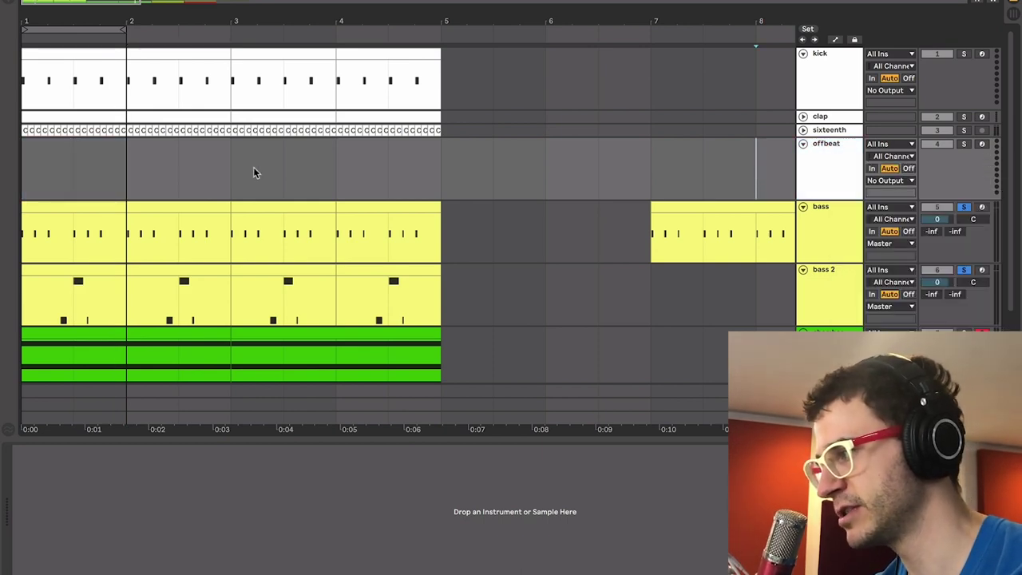
# - Create a one-bar MIDI clip in bar 1 of the offbeat track and add a D#3 note at 1.1.3
pyautogui.moveTo(129, 162); pyautogui.dragTo(21, 164)
pyautogui.press('super+shift+m')
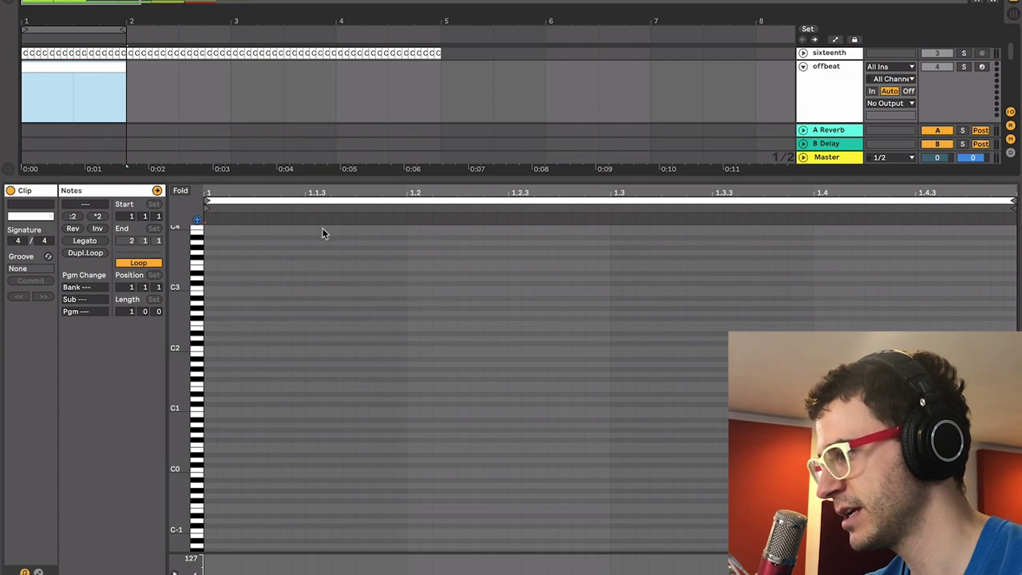
pyautogui.doubleClick(296, 274)
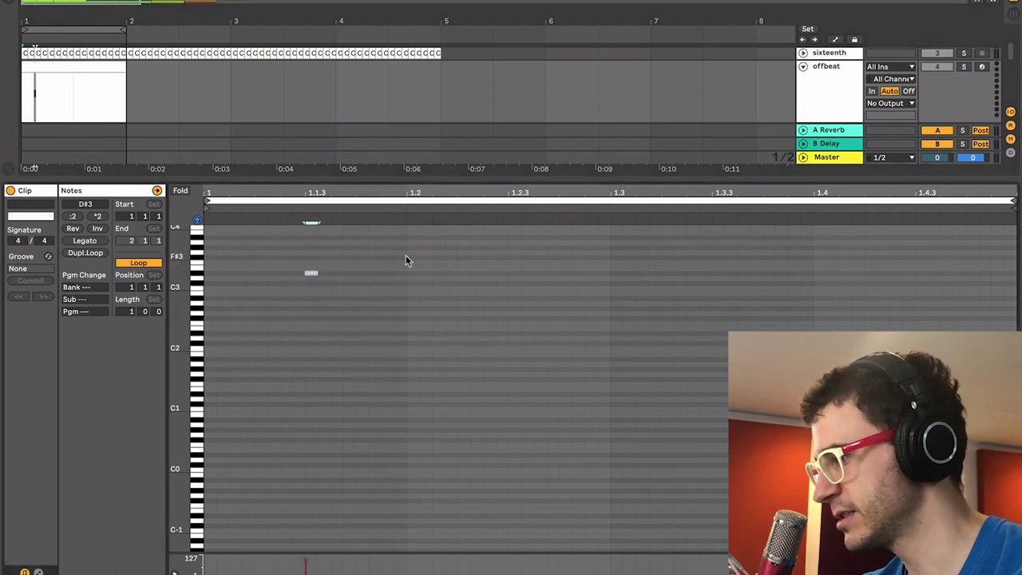
# - Duplicate the clip's first beat three times to place a note on every offbeat, and return to the arrangement
pyautogui.moveTo(406, 255); pyautogui.dragTo(133, 312)
pyautogui.press('super+d')
pyautogui.press('super+d')
pyautogui.press('super+d')
pyautogui.press('super+alt+l')
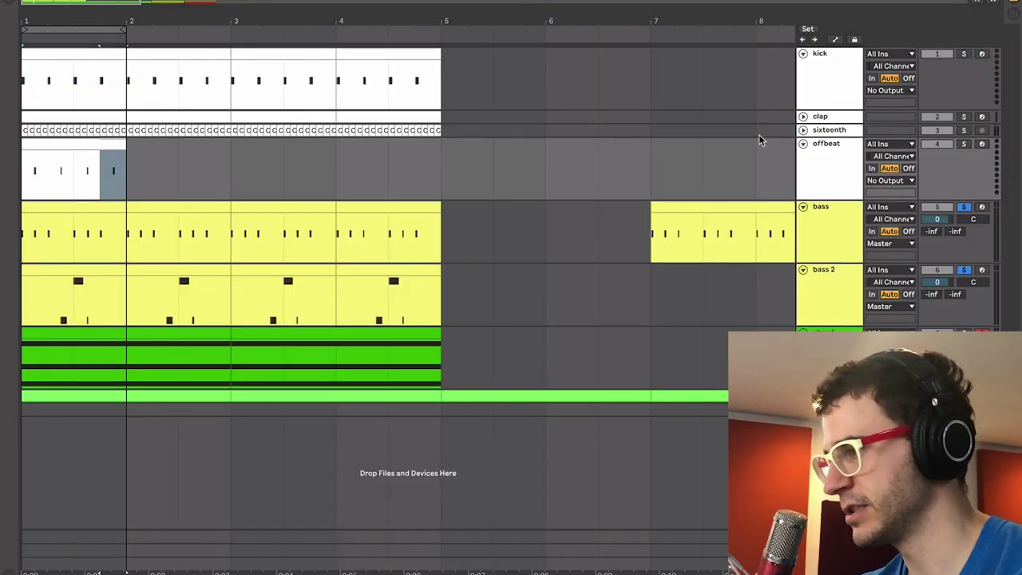
# - Turn off solo on the bass and bass 2 tracks
pyautogui.click(827, 131)
pyautogui.click(830, 147)
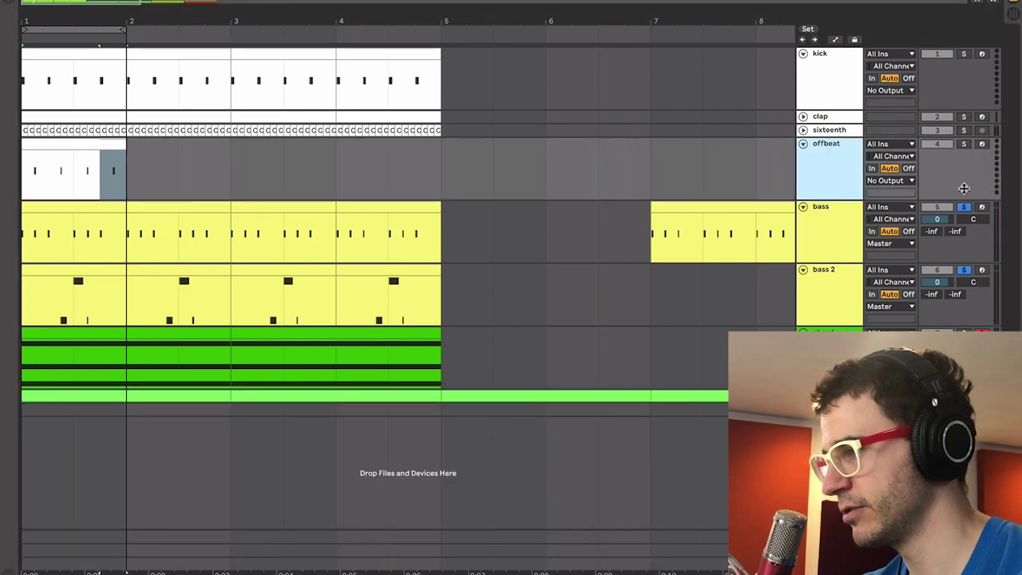
pyautogui.click(963, 208)
pyautogui.click(823, 144)
pyautogui.click(179, 194)
pyautogui.press('+')
pyautogui.press('+')
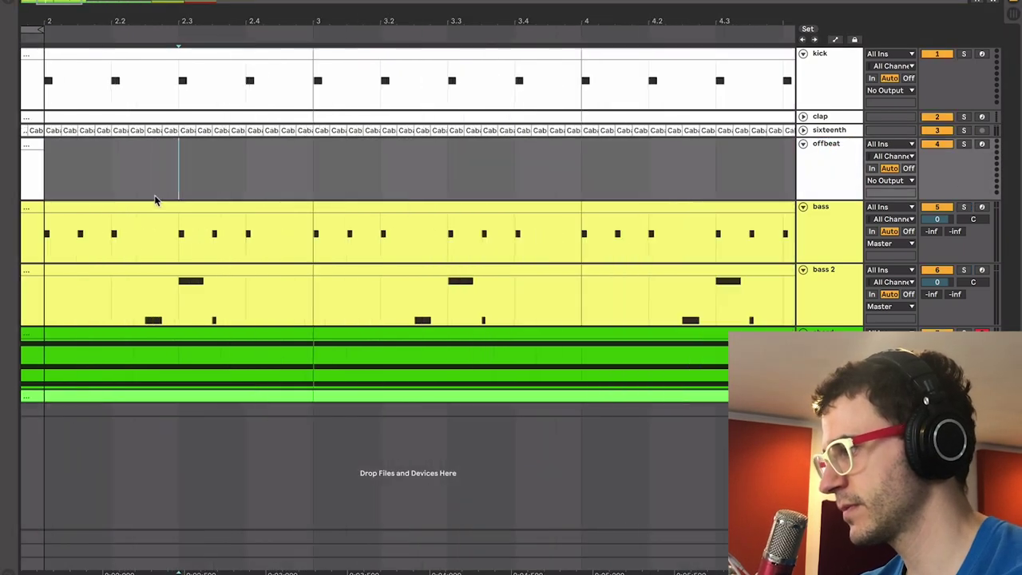
pyautogui.moveTo(155, 198); pyautogui.dragTo(688, 284)
pyautogui.click(585, 186)
pyautogui.hscroll(-5, 585, 186)
# - Search the browser for Simpler across all results and load it onto the offbeat track
pyautogui.click(826, 95)
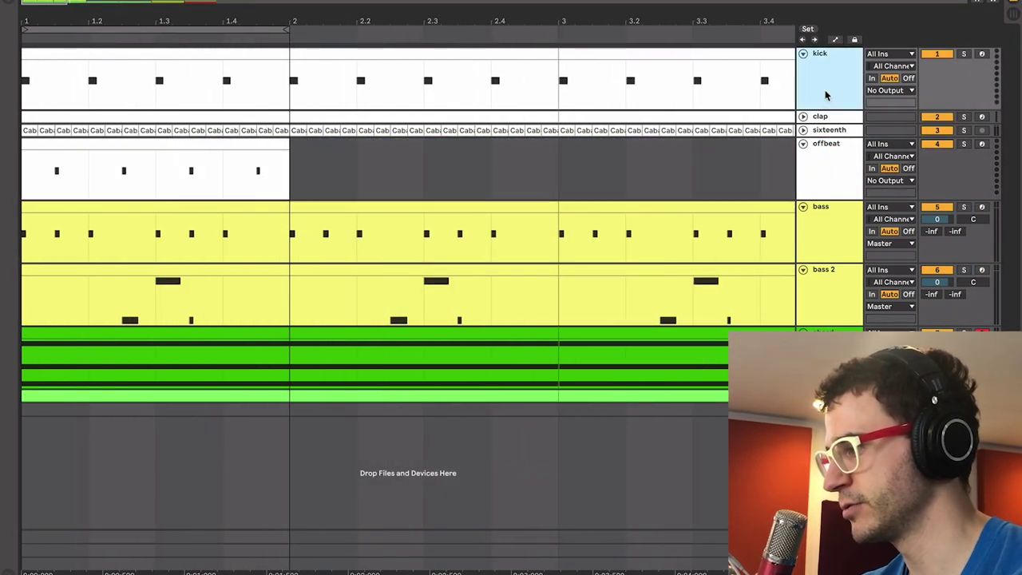
pyautogui.doubleClick(826, 95)
pyautogui.hotkey('ctrl', 'alt', 'b')
pyautogui.click(180, 4)
pyautogui.write('sim')
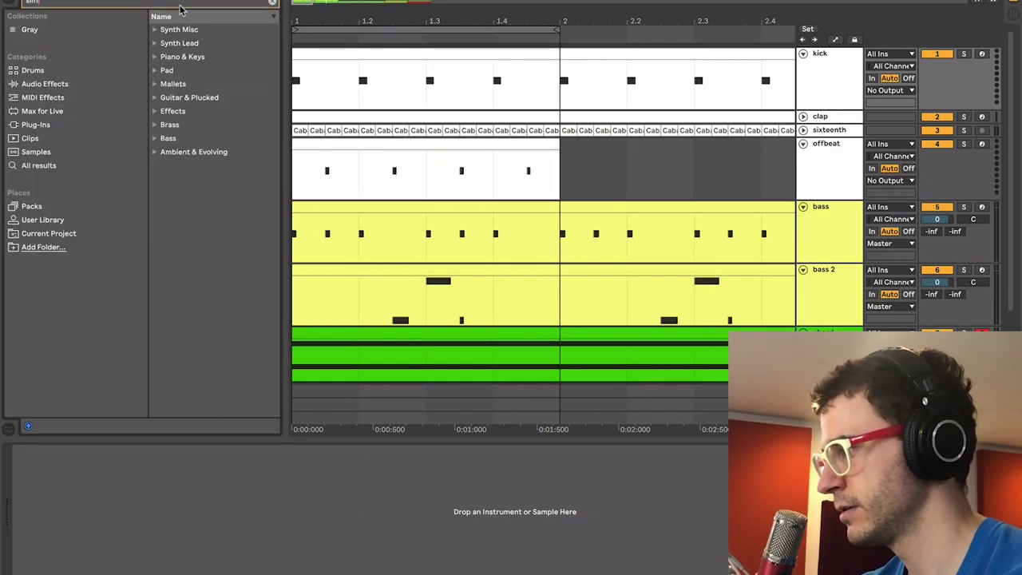
pyautogui.write('pler')
pyautogui.click(45, 87)
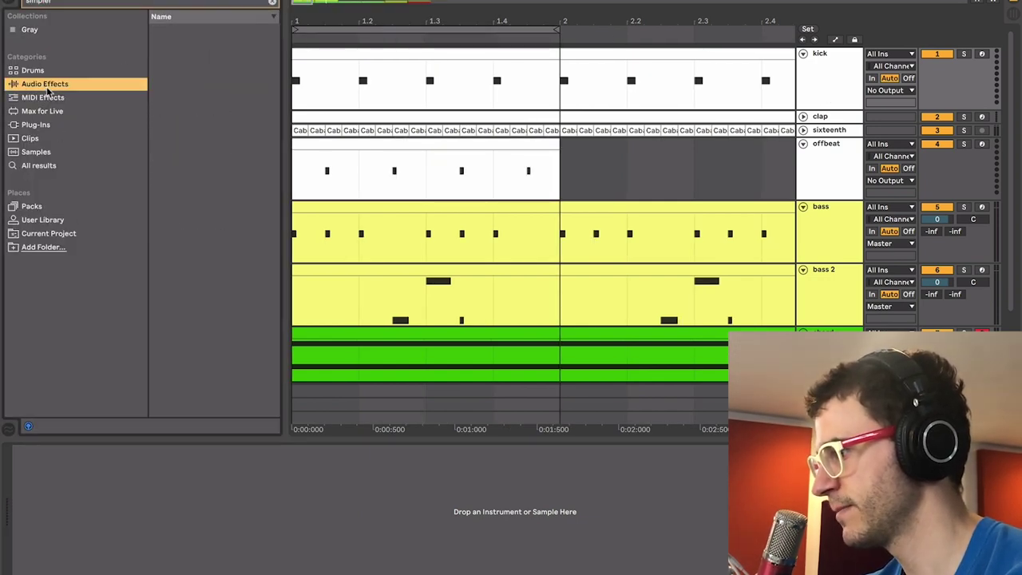
pyautogui.click(59, 168)
pyautogui.moveTo(190, 31); pyautogui.dragTo(814, 174)
# - Search the browser for "mara" and load Maracas 808.wav into the offbeat track's Simpler
pyautogui.click(177, 4)
pyautogui.write('mara')
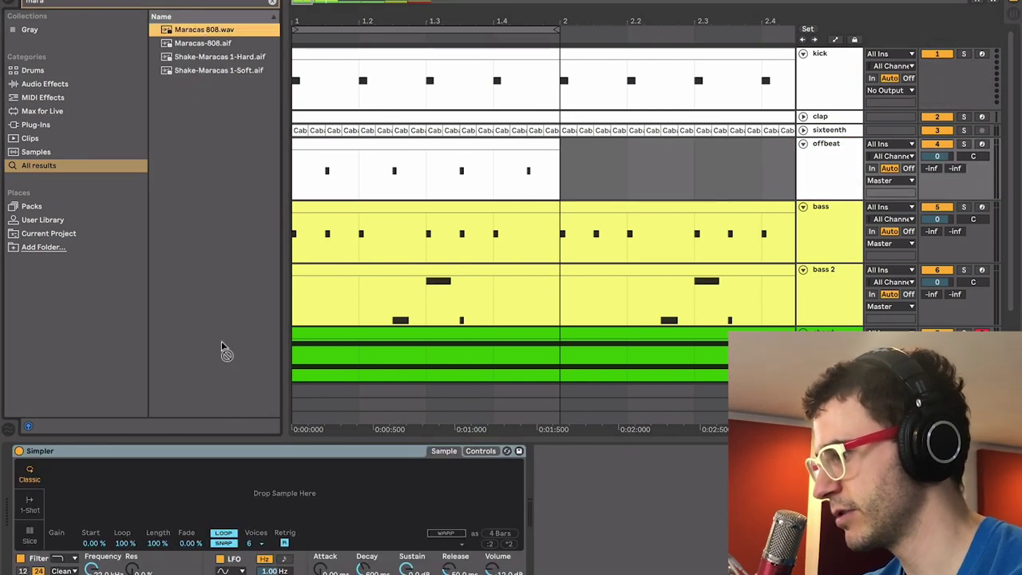
pyautogui.moveTo(224, 351); pyautogui.dragTo(262, 509)
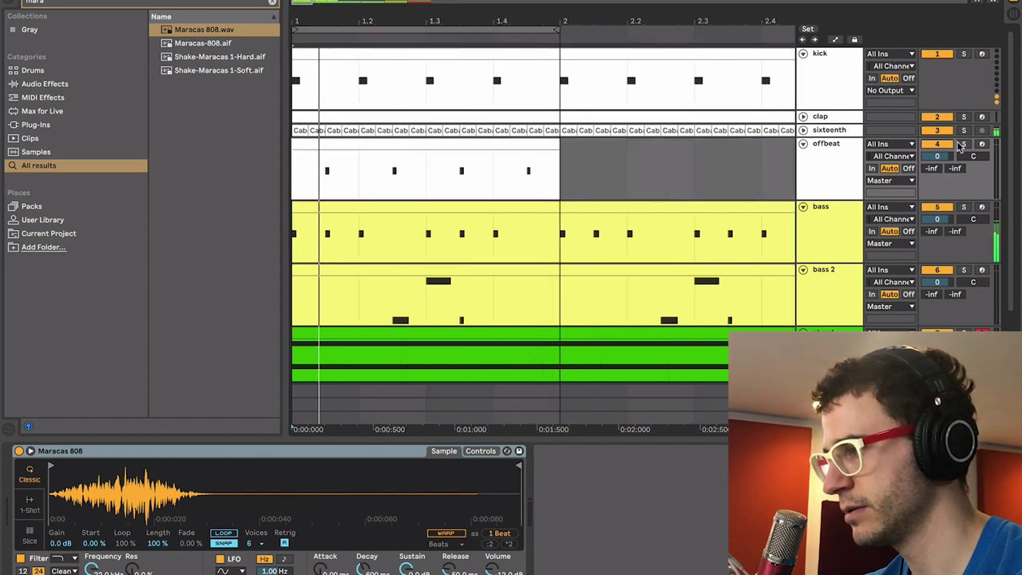
# - Deactivate the sixteenth track during playback and select the offbeat track's clip area
pyautogui.click(946, 120)
pyautogui.click(947, 130)
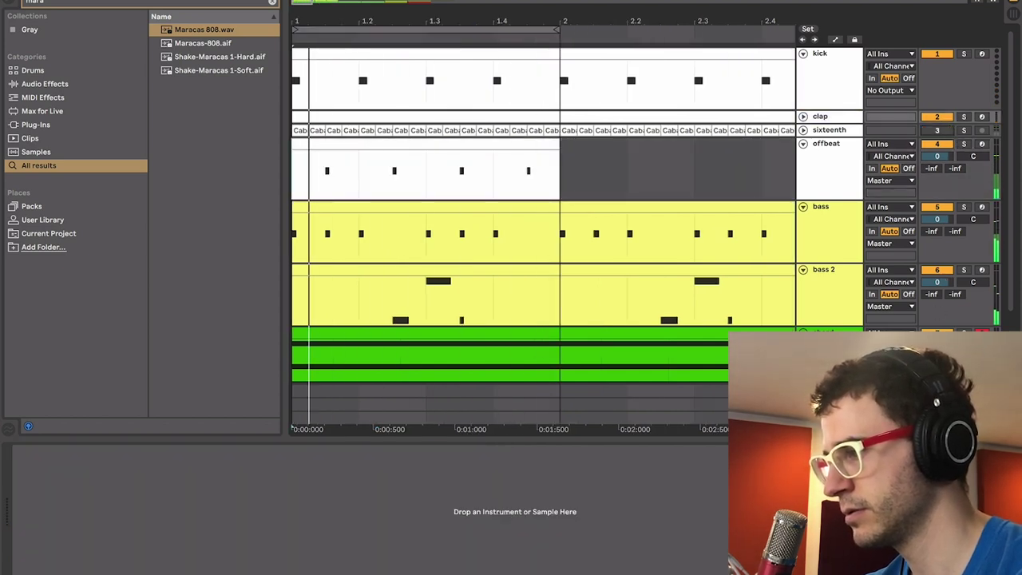
pyautogui.click(501, 151)
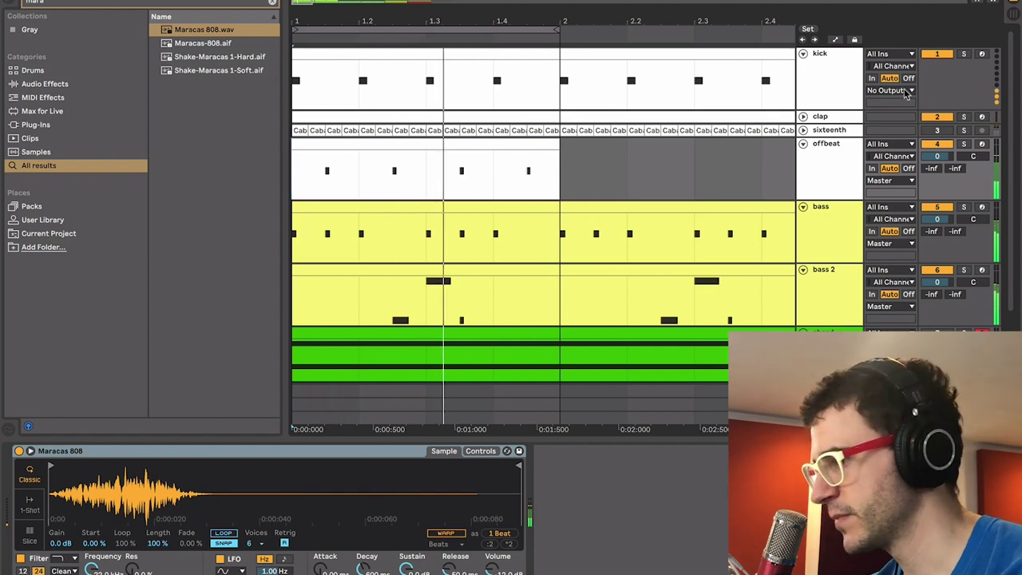
# - Search the browser for Simpler and load it onto the kick track
pyautogui.click(824, 77)
pyautogui.click(105, 4)
pyautogui.click(106, 7)
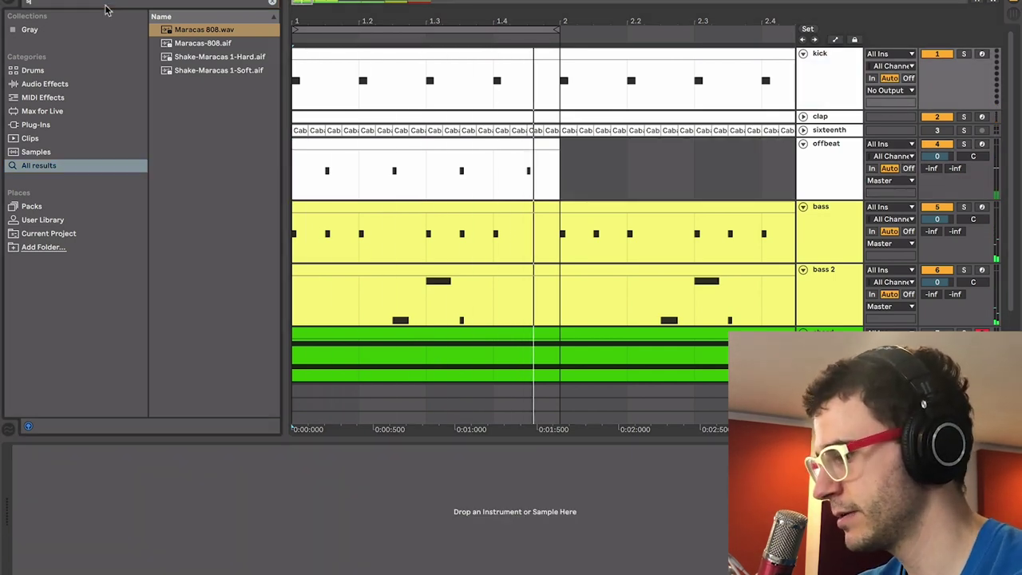
pyautogui.write('simpler')
pyautogui.doubleClick(170, 30)
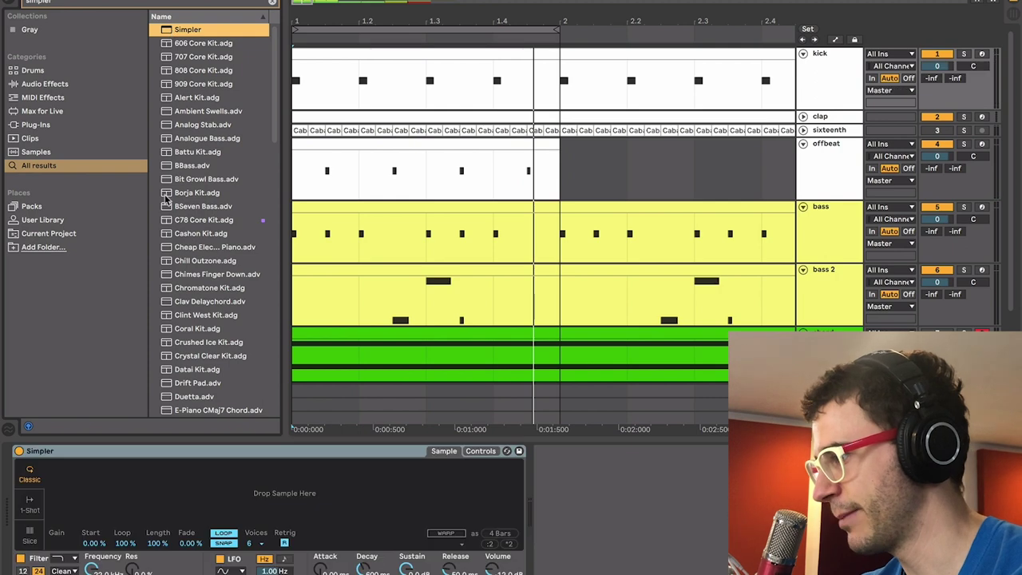
# - Unfold the clap track and load Simpler onto it
pyautogui.click(804, 118)
pyautogui.click(823, 121)
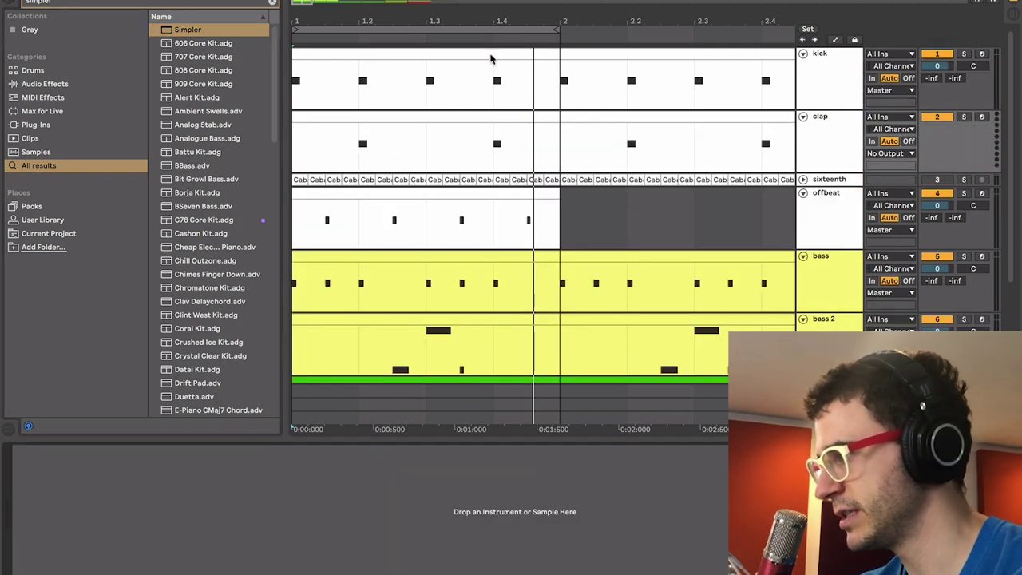
pyautogui.doubleClick(188, 32)
# - Search the browser for "kick 909" and load Kick-909.aif into the clap track's Simpler
pyautogui.click(157, 3)
pyautogui.press('BackSpace')
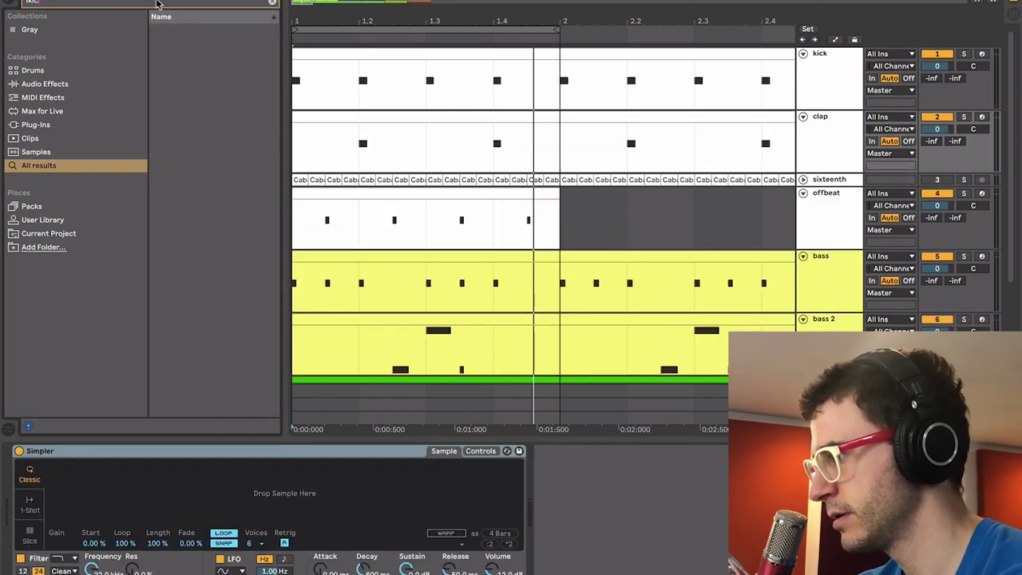
pyautogui.write('kick 909')
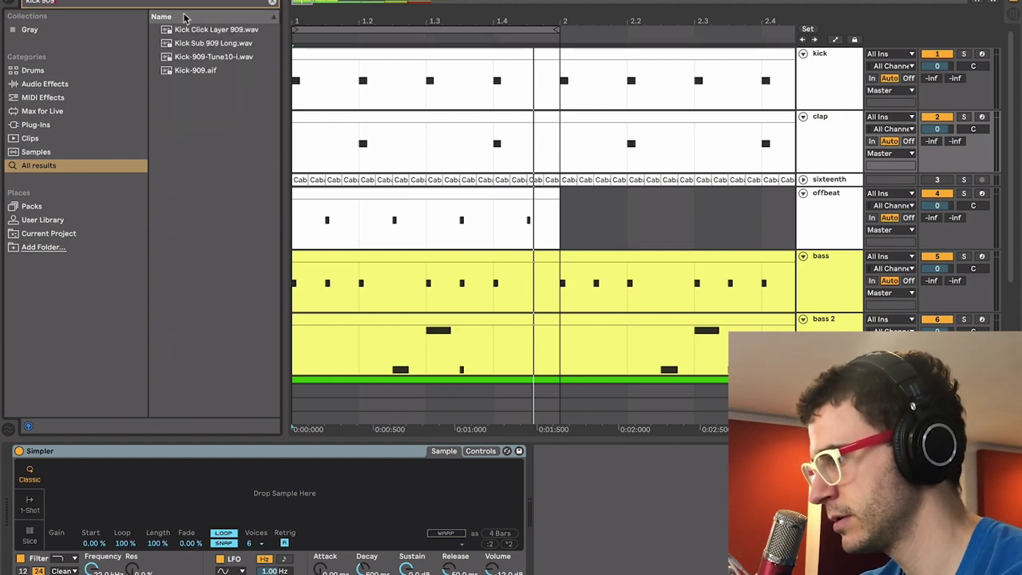
pyautogui.moveTo(198, 73); pyautogui.dragTo(279, 501)
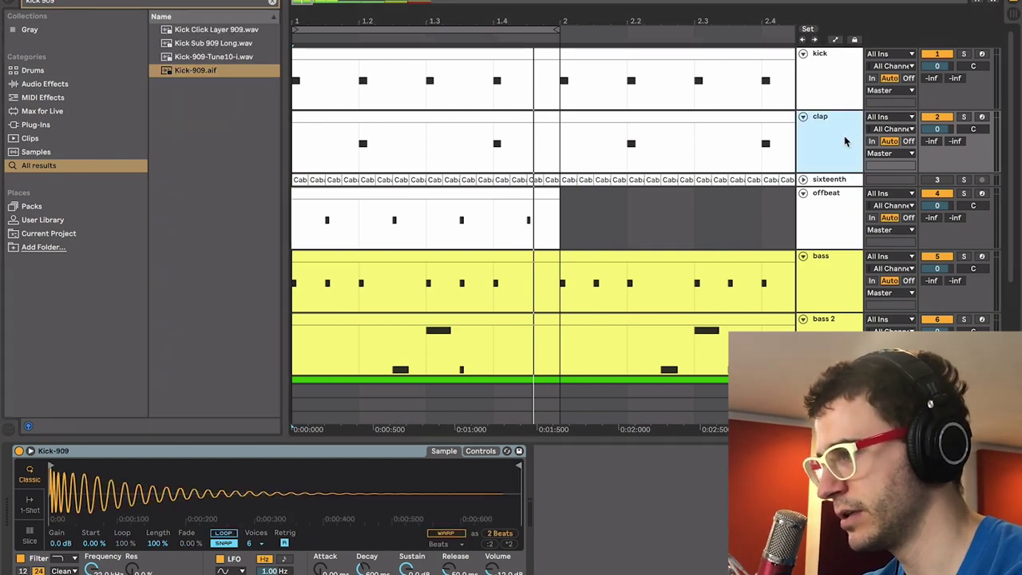
# - Search the browser for "clap 707" and replace the sample in the clap track's Simpler with Clap 707.wav
pyautogui.click(248, 4)
pyautogui.write('clap 707')
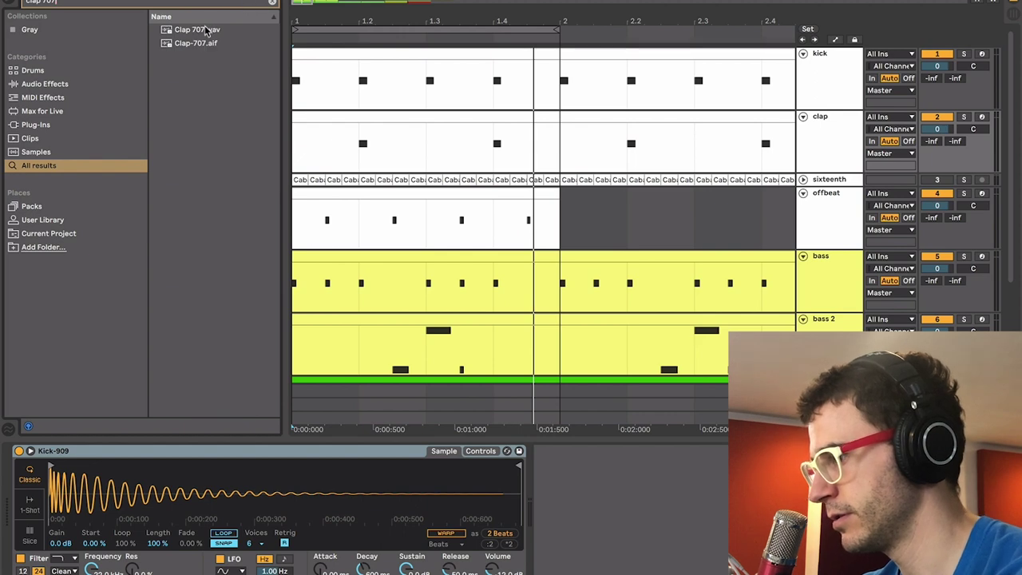
pyautogui.click(206, 30)
pyautogui.click(817, 142)
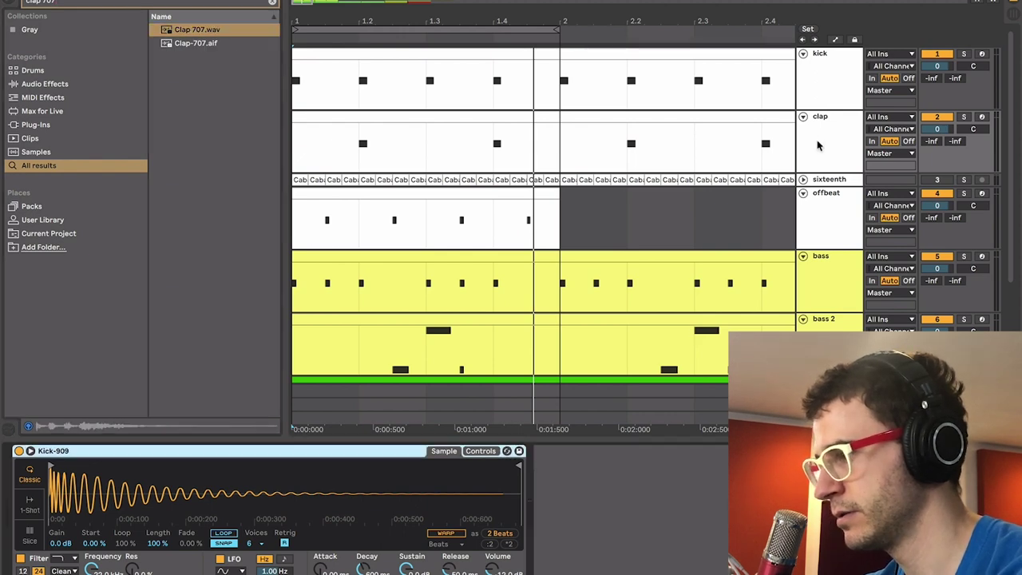
pyautogui.moveTo(177, 30); pyautogui.dragTo(289, 499)
# - Search the browser for "kick 909" and load Kick-909.aif into the kick track's Simpler
pyautogui.click(820, 65)
pyautogui.click(95, 4)
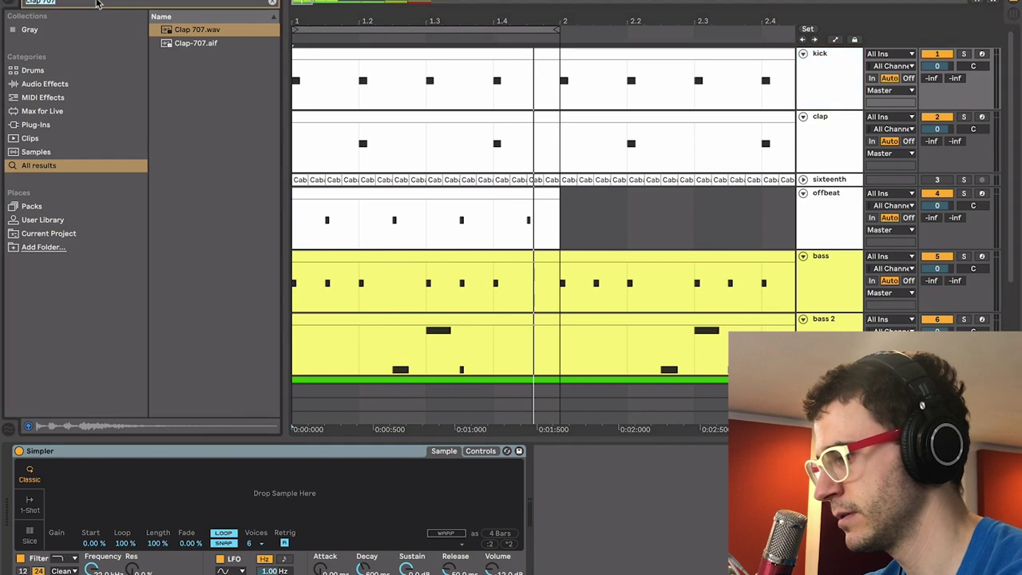
pyautogui.write('kick 909')
pyautogui.moveTo(196, 72); pyautogui.dragTo(257, 519)
# - Play the loop from beat 1.3 to hear the kick, clap and offbeat maracas together with the bass
pyautogui.click(431, 96)
pyautogui.click(831, 199)
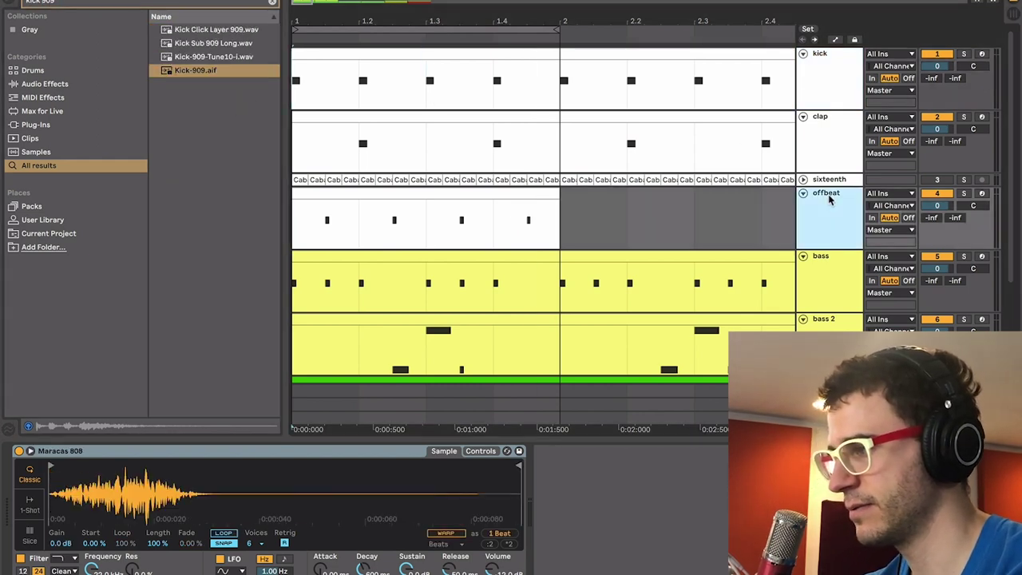
pyautogui.press('space')
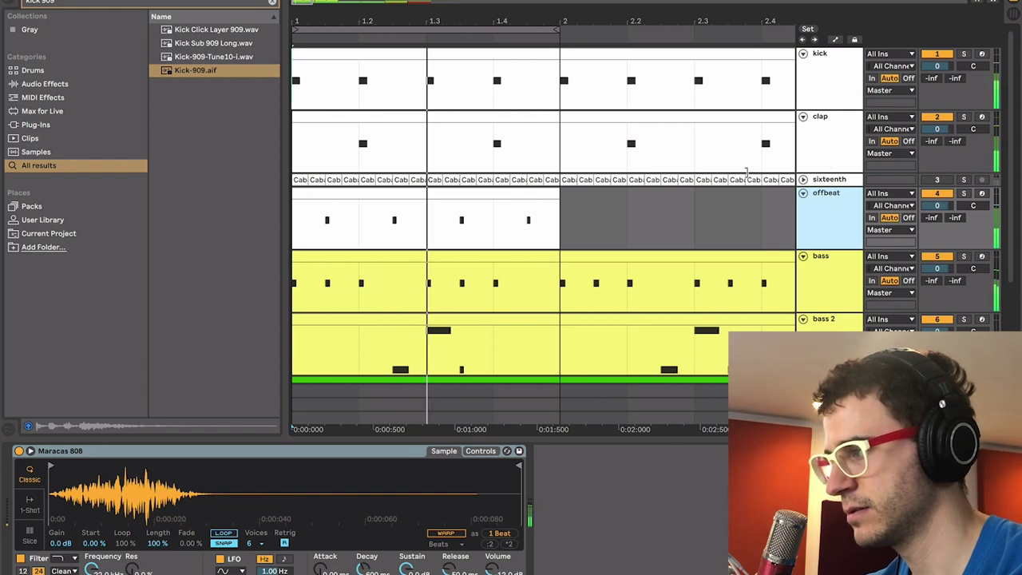
# - Transpose the two clap notes in bar 1 up an octave to C3 and close the note editor
pyautogui.click(859, 168)
pyautogui.doubleClick(513, 115)
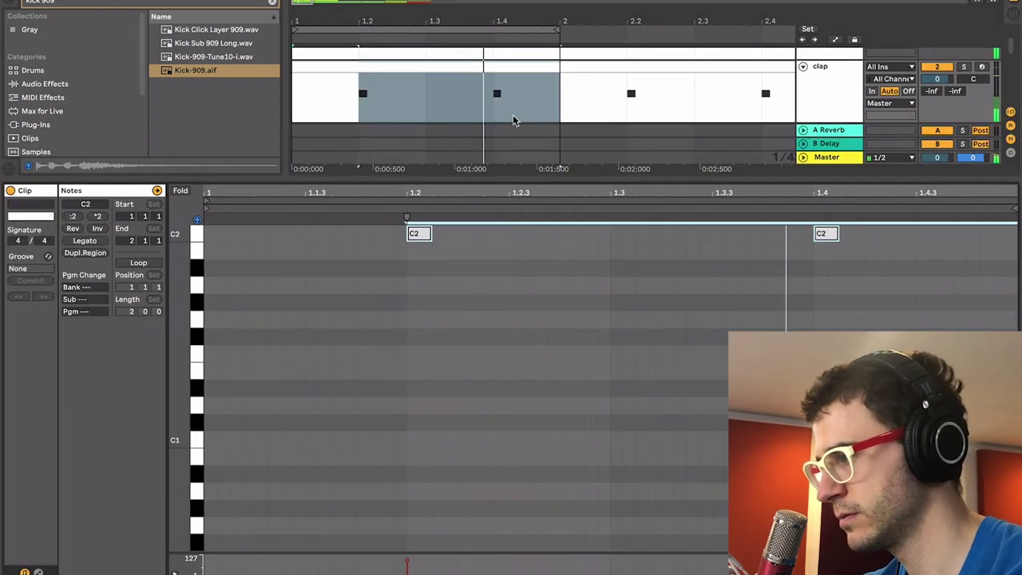
pyautogui.hotkey('shift', 'Up')
pyautogui.press('super+l')
pyautogui.click(470, 53)
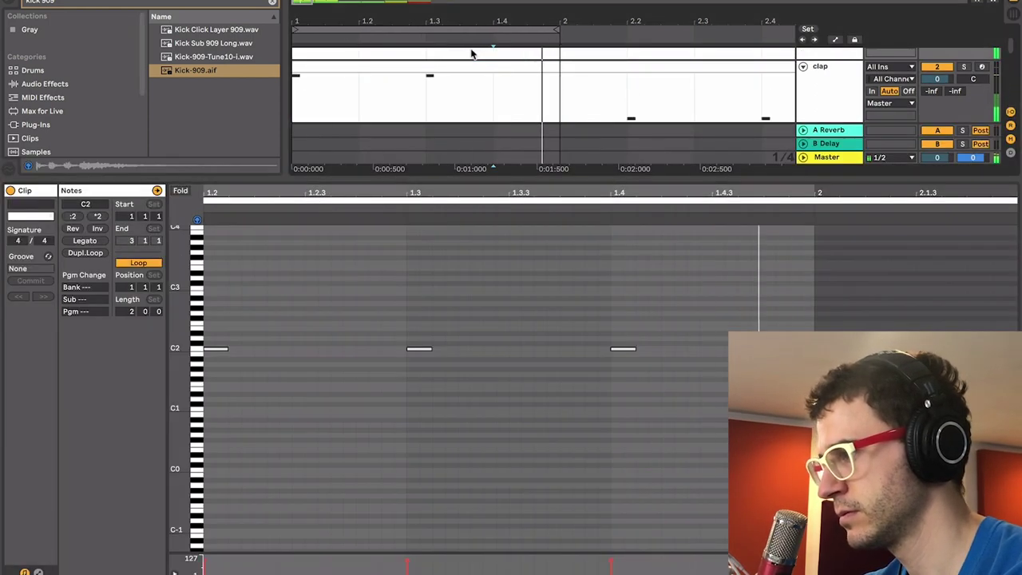
pyautogui.press('super+z')
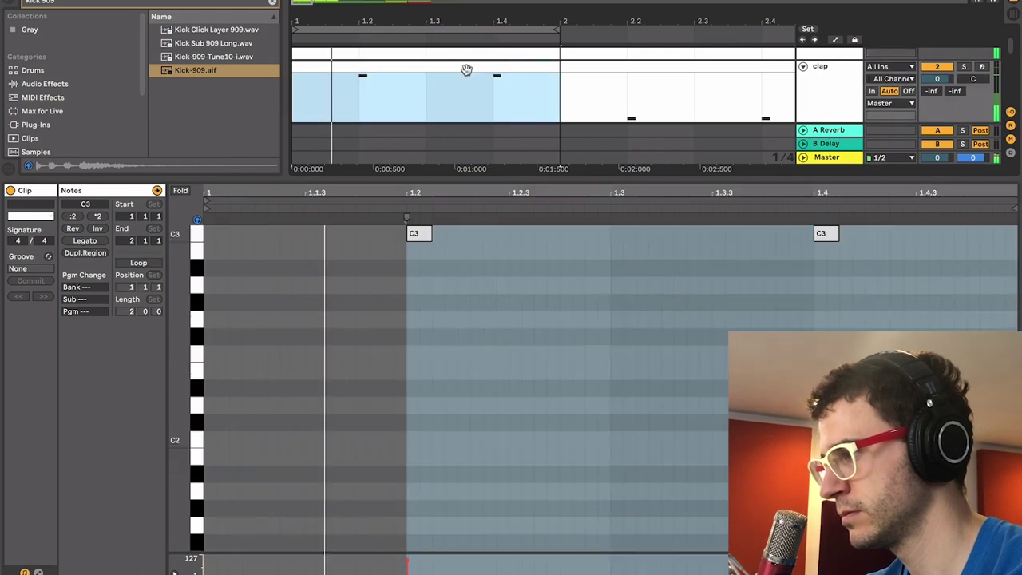
pyautogui.click(463, 56)
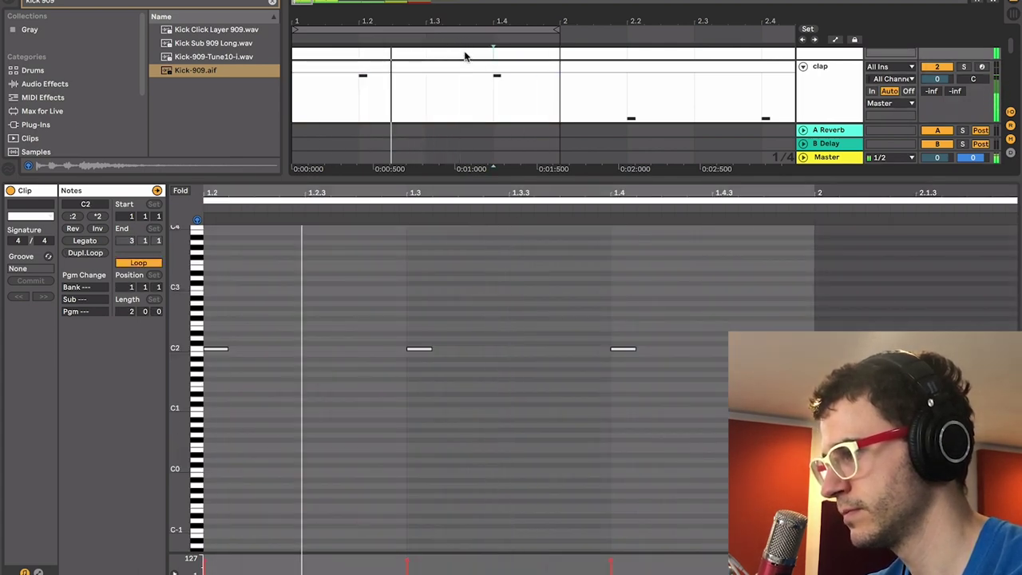
pyautogui.press('super+a')
pyautogui.press('super+alt+l')
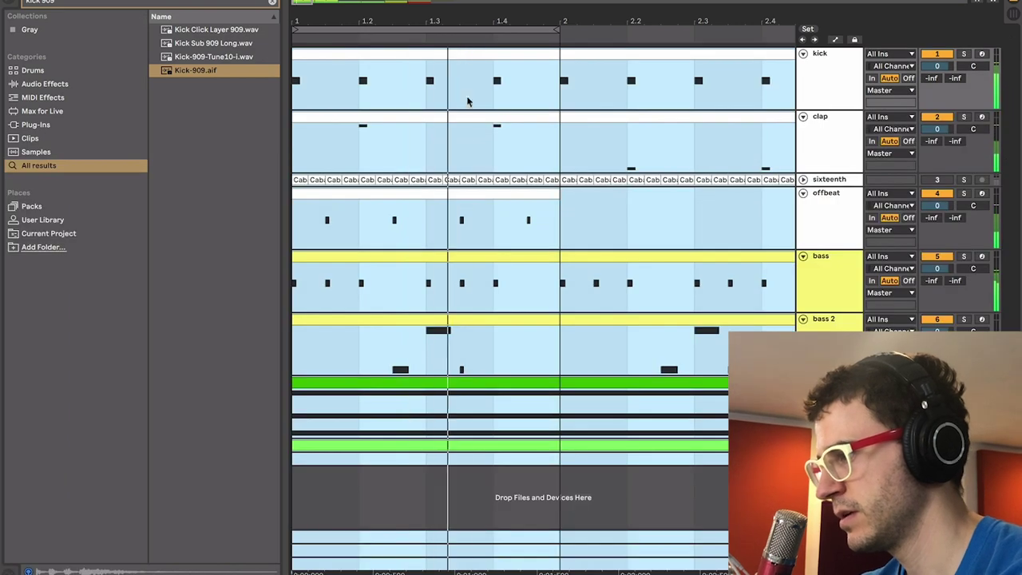
# - Stop playback, move the sixteenth track below bass 2, and select bar 1 across the kick through bass 2 tracks
pyautogui.click(470, 147)
pyautogui.press('space')
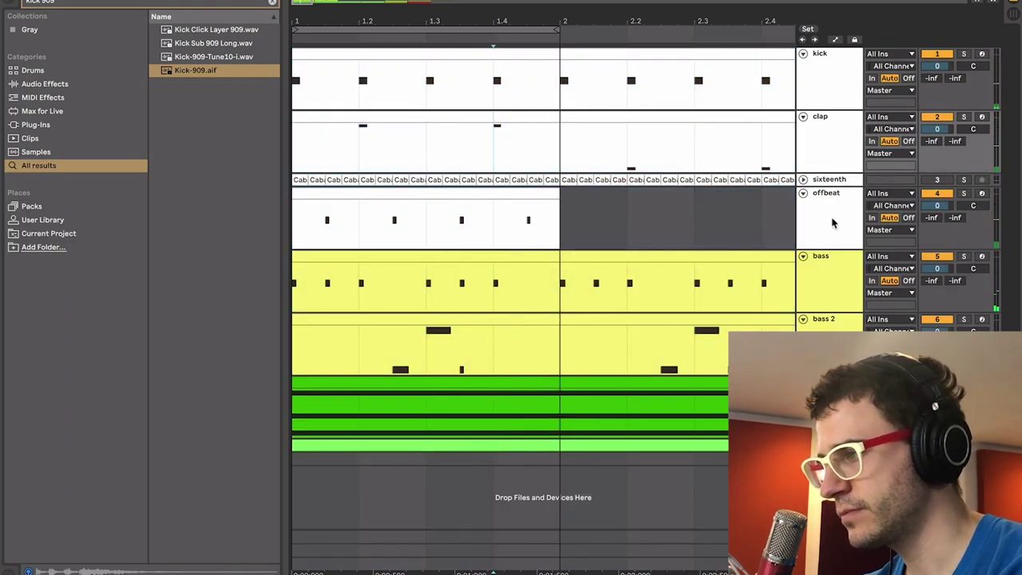
pyautogui.moveTo(818, 173); pyautogui.dragTo(832, 316)
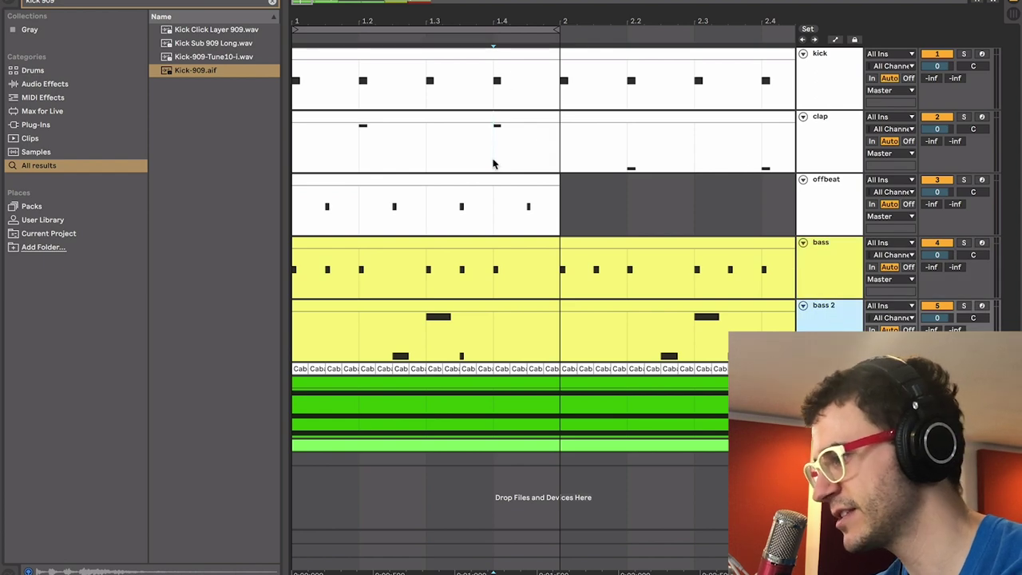
pyautogui.moveTo(564, 336); pyautogui.dragTo(233, 67)
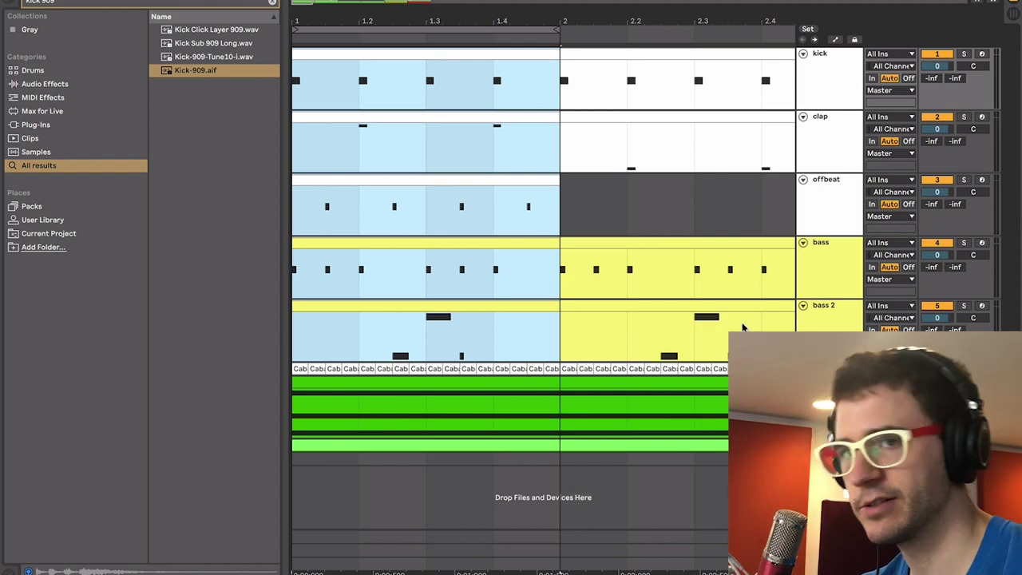
# - Switch to the DAY 15: CHARLEROI video on YouTube and play it in full screen to hear the reference groove
pyautogui.hotkey('ctrl', 'Left')
pyautogui.press('space')
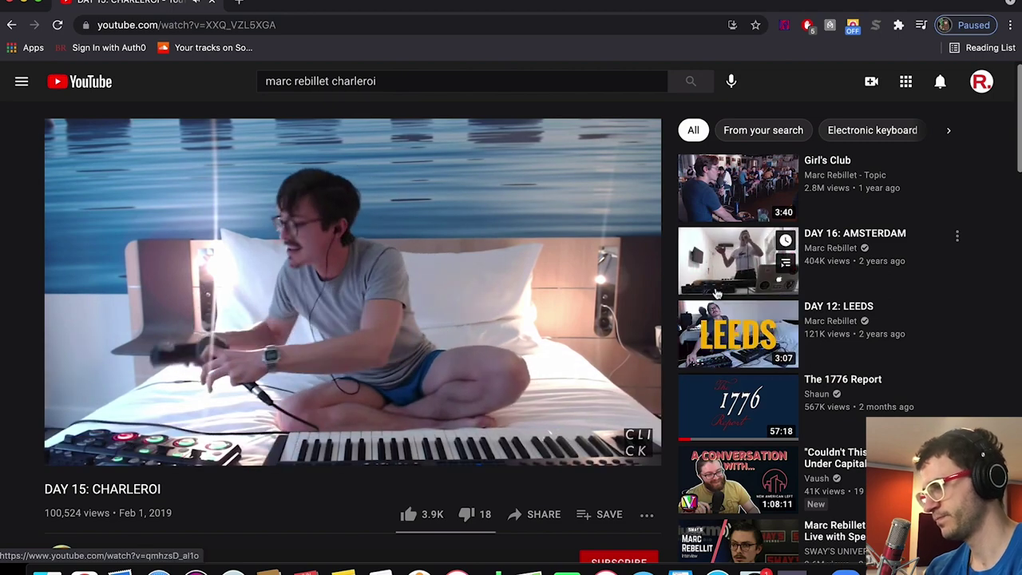
pyautogui.press('f')
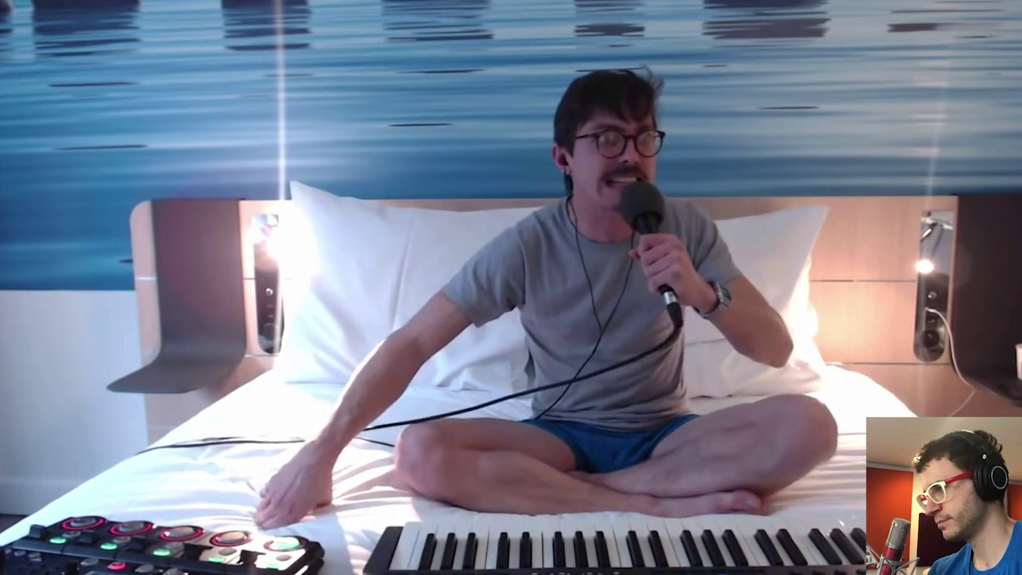
pyautogui.click(463, 325)
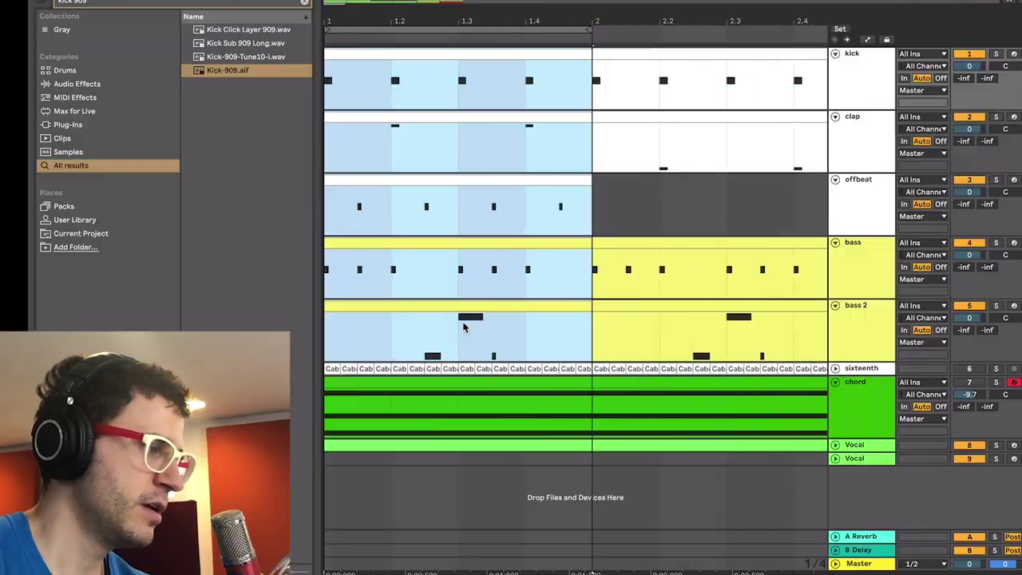
# - Unfold and unmute the sixteenth track during playback and set its volume to -2.0 dB
pyautogui.click(464, 325)
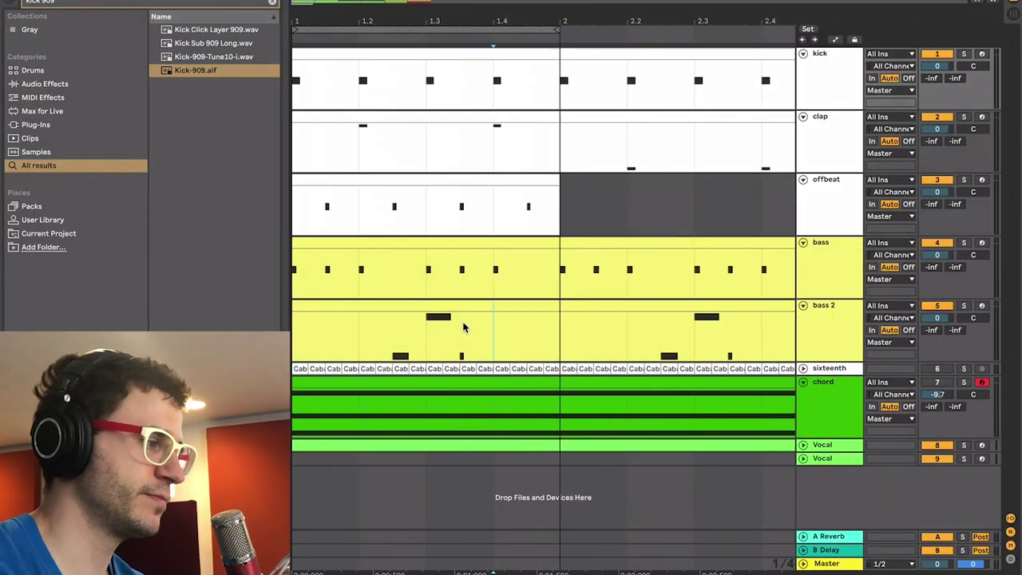
pyautogui.click(803, 369)
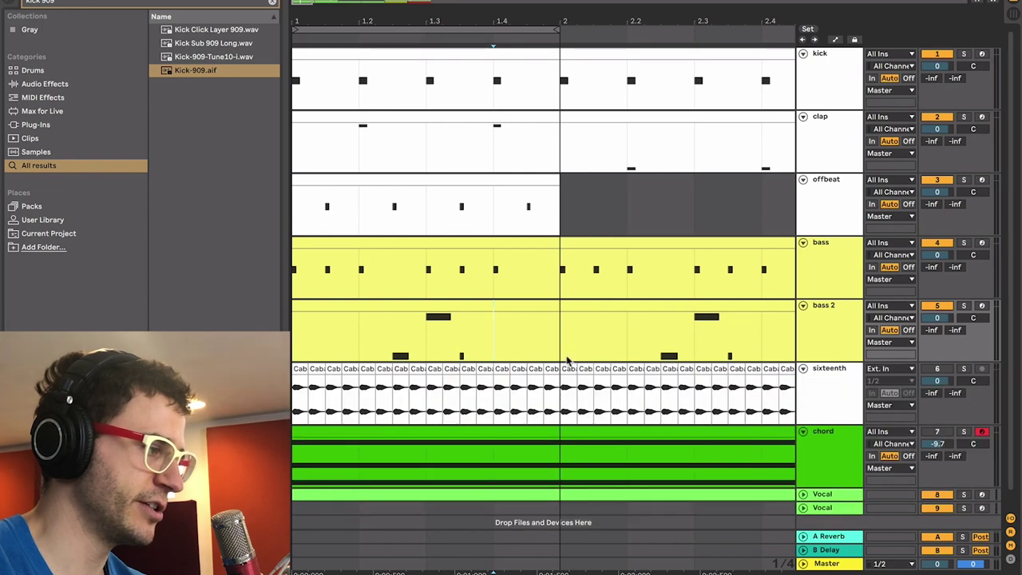
pyautogui.press('space')
pyautogui.click(938, 370)
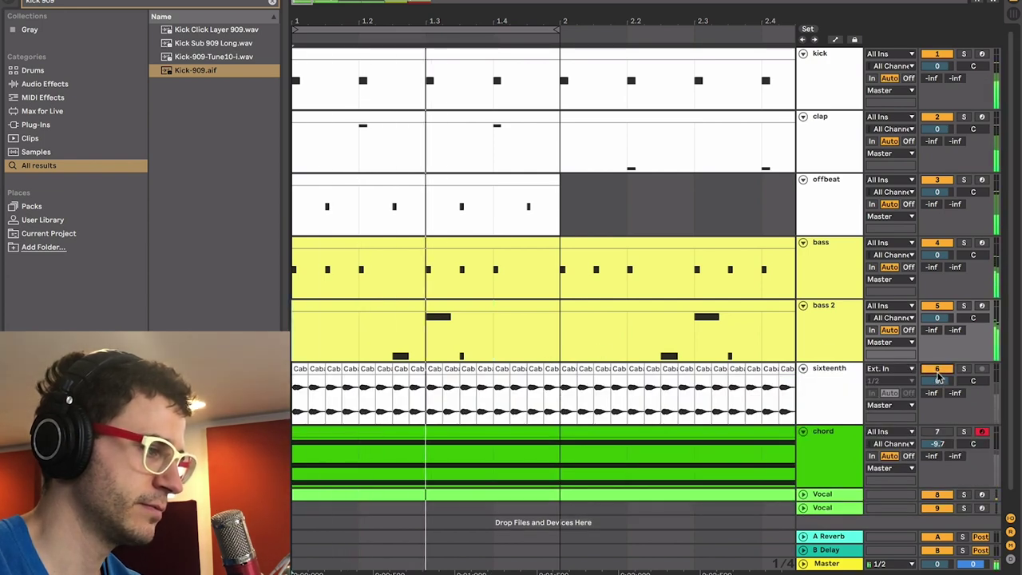
pyautogui.moveTo(937, 381); pyautogui.dragTo(937, 385)
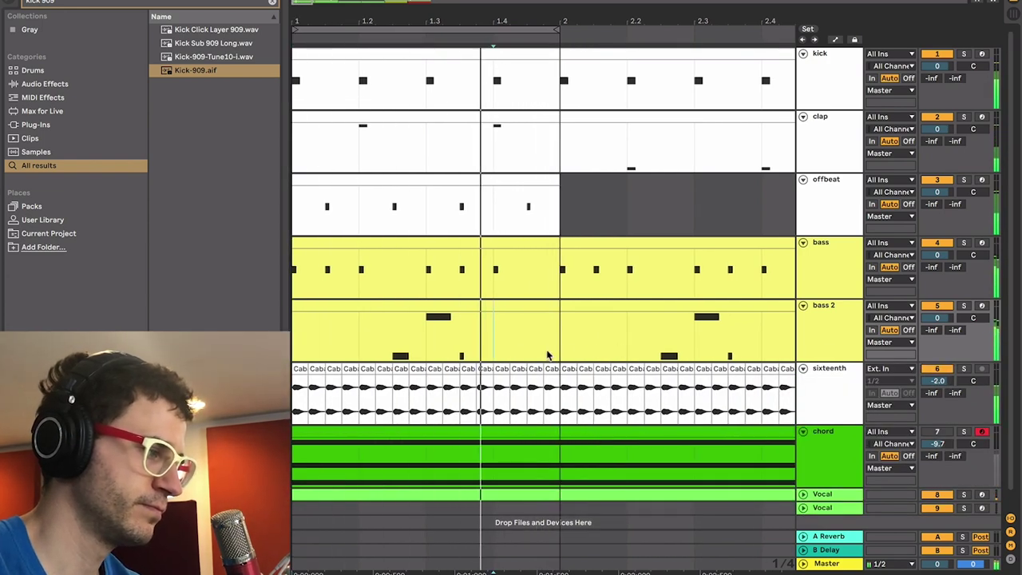
# - Unmute the chord track and set its volume to -6.0 dB while the loop plays
pyautogui.click(931, 431)
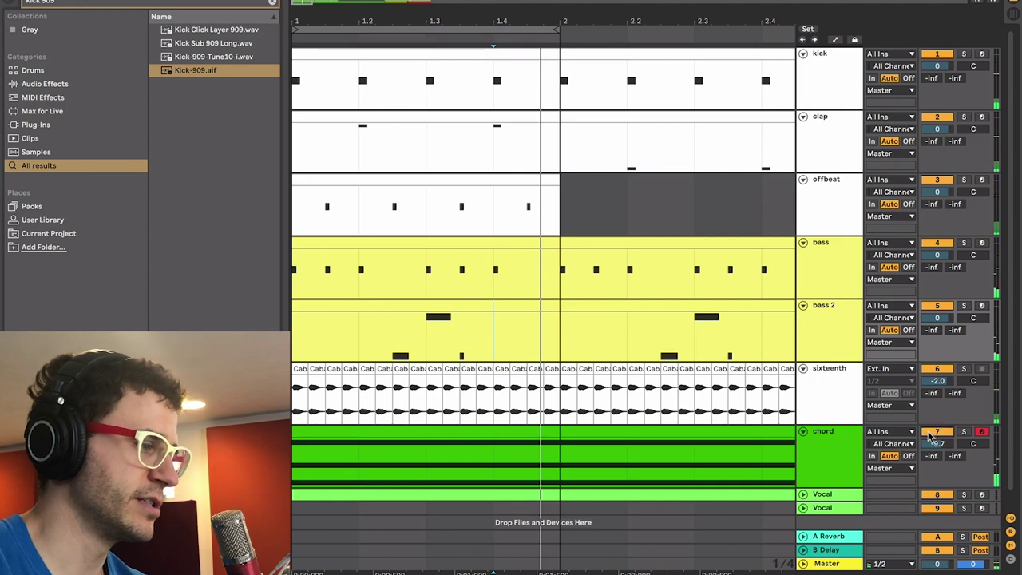
pyautogui.click(526, 432)
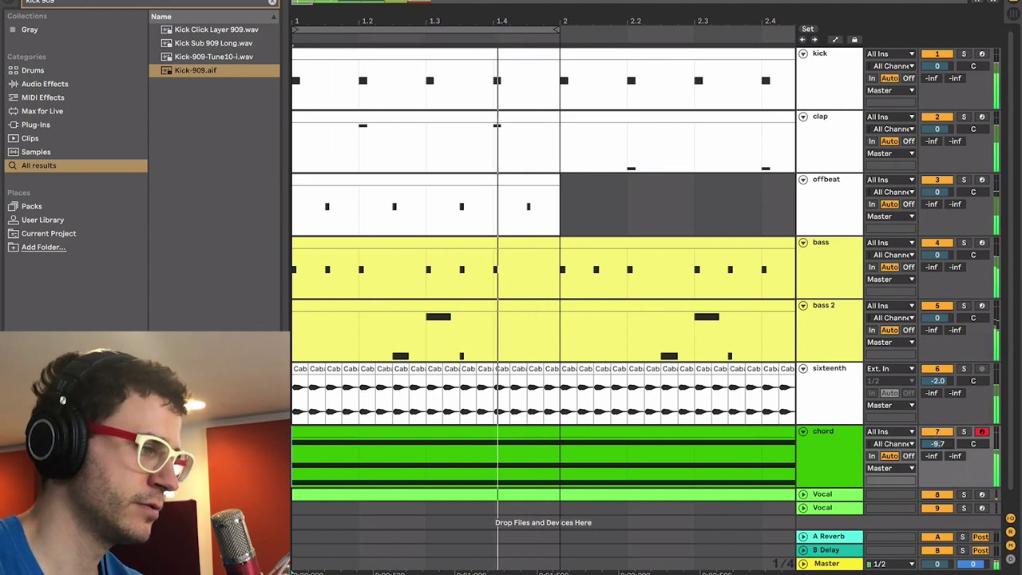
pyautogui.click(512, 429)
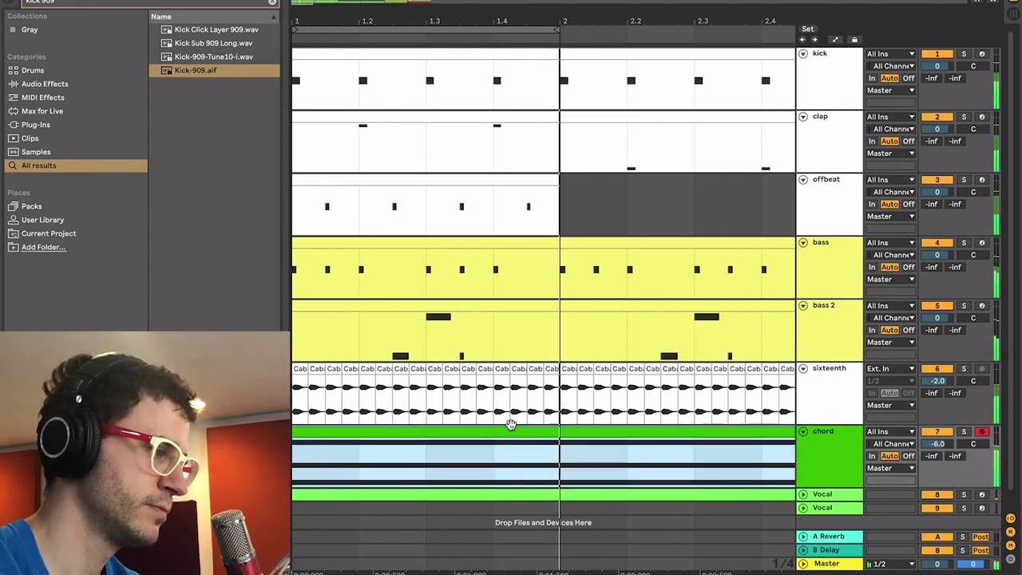
# - Extend the loop to the start of bar 3 and duplicate the bar 1 offbeat and clap clips into bar 2
pyautogui.press('-')
pyautogui.press('-')
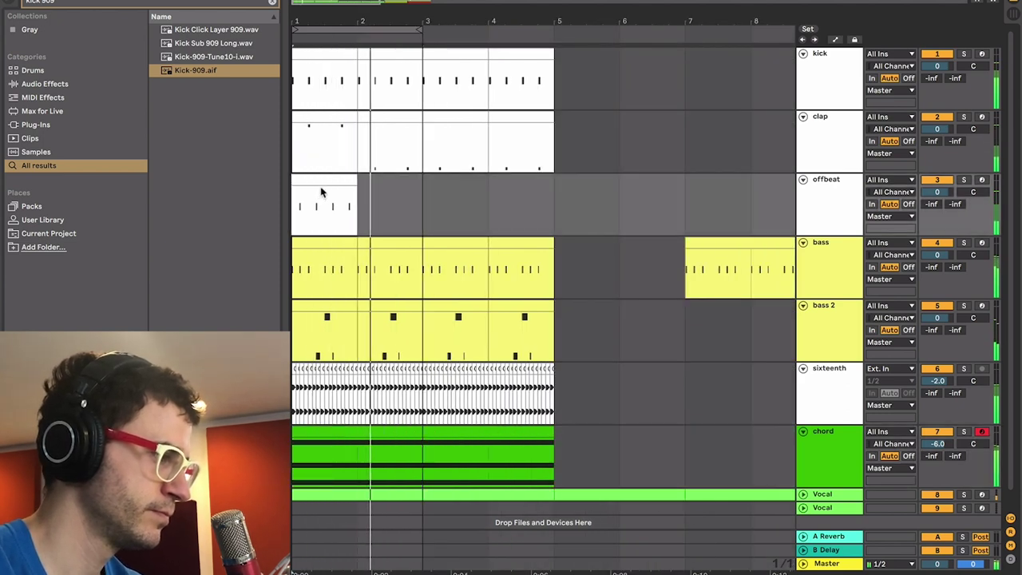
pyautogui.click(320, 186)
pyautogui.hotkey('ctrl', 'd')
pyautogui.click(331, 110)
pyautogui.hotkey('ctrl', 'd')
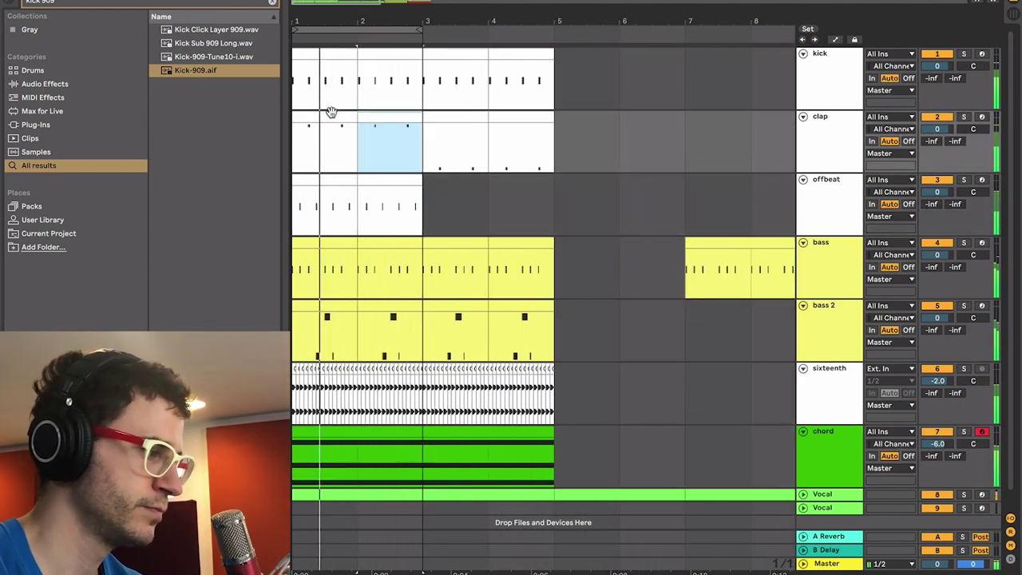
# - Go through the kick, clap, offbeat, bass and bass 2 tracks one by one to review the layers of the groove
pyautogui.scroll(-1, 556, 313)
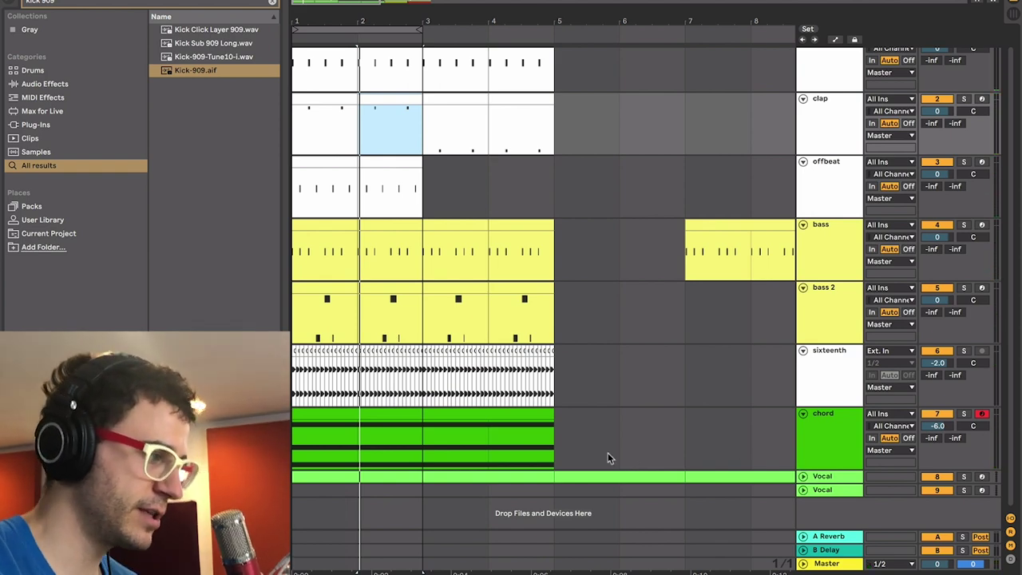
pyautogui.moveTo(607, 458); pyautogui.dragTo(295, 52)
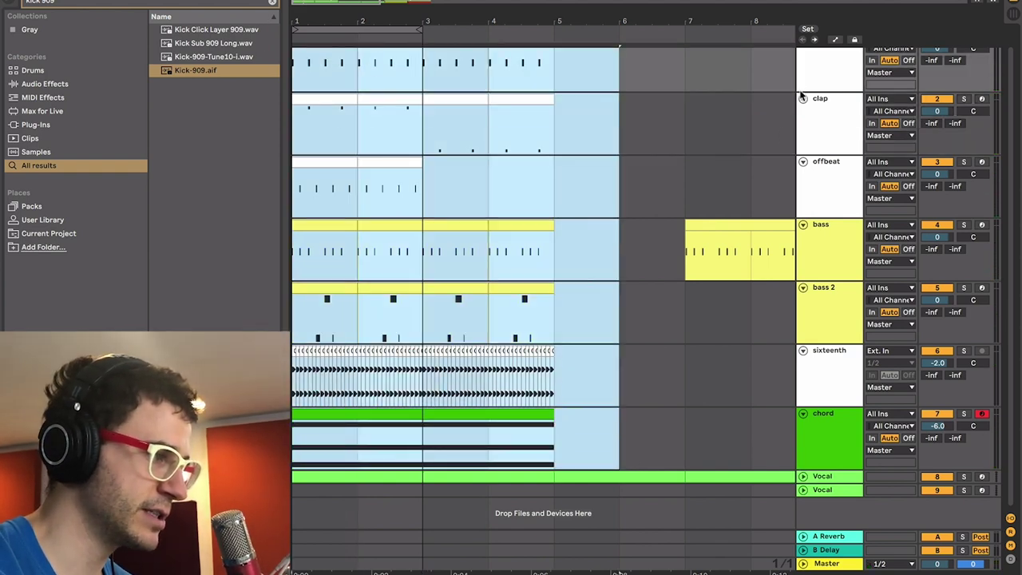
pyautogui.click(825, 86)
pyautogui.click(825, 140)
pyautogui.click(829, 209)
pyautogui.click(822, 263)
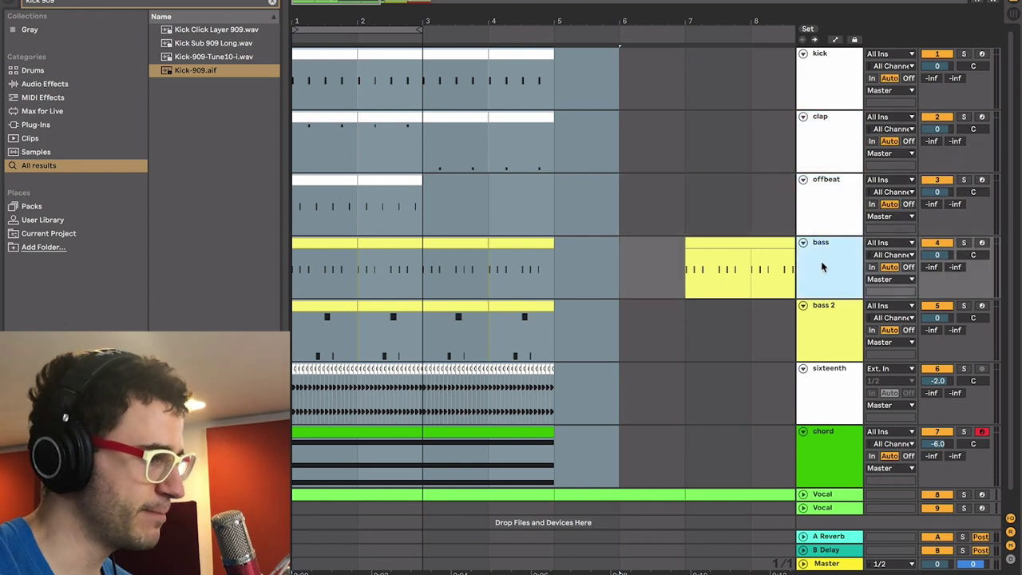
pyautogui.click(828, 329)
pyautogui.scroll(-1, 830, 343)
# - Move the sixteenth track directly below the offbeat track and unfold the first Vocal track
pyautogui.click(830, 361)
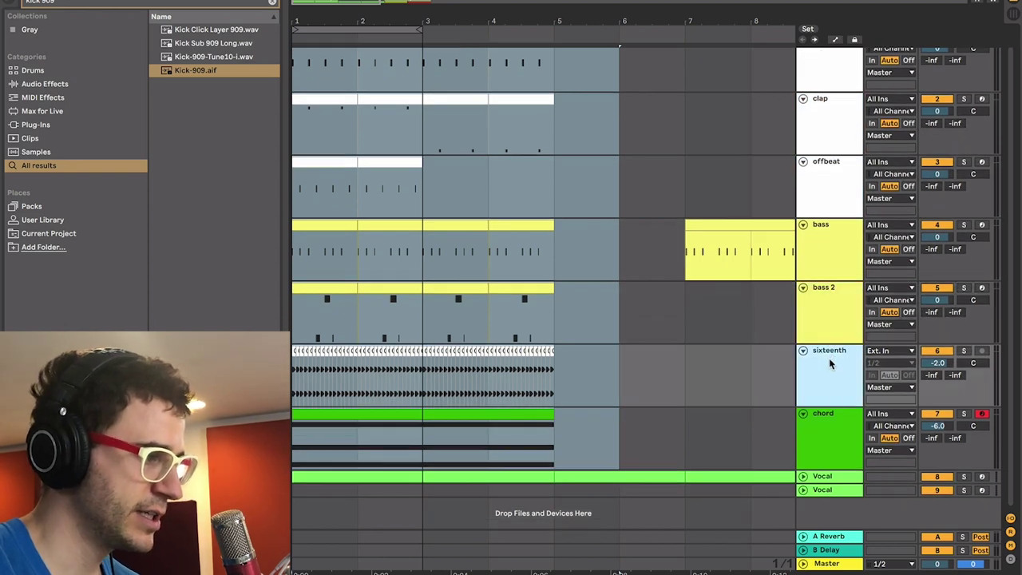
pyautogui.moveTo(828, 357); pyautogui.dragTo(824, 197)
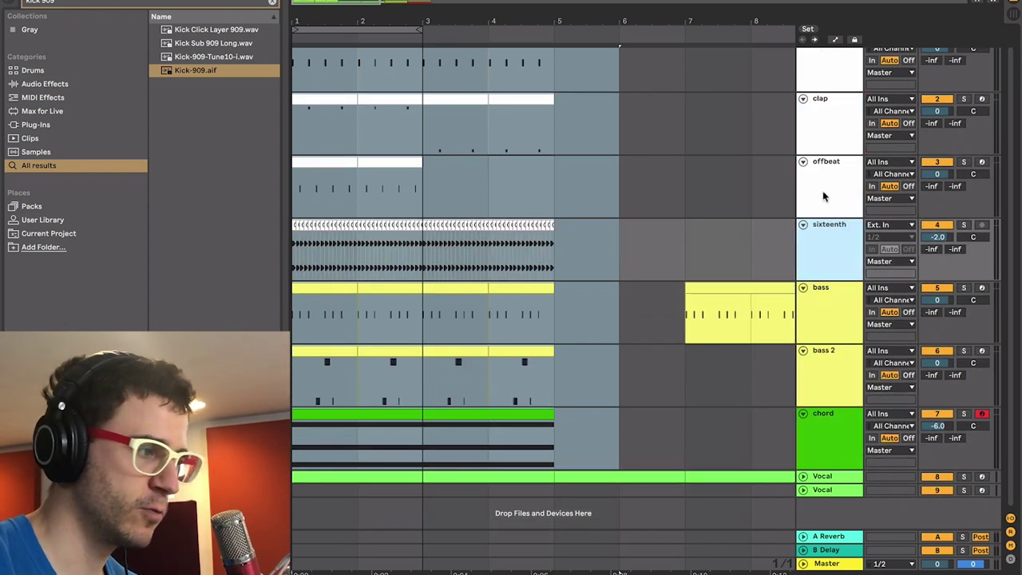
pyautogui.click(824, 453)
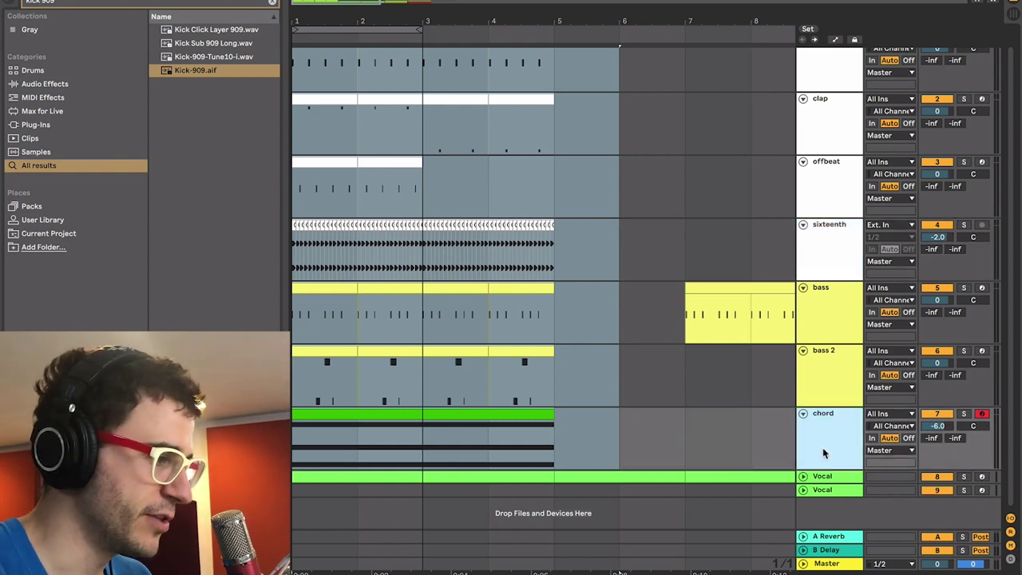
pyautogui.click(803, 476)
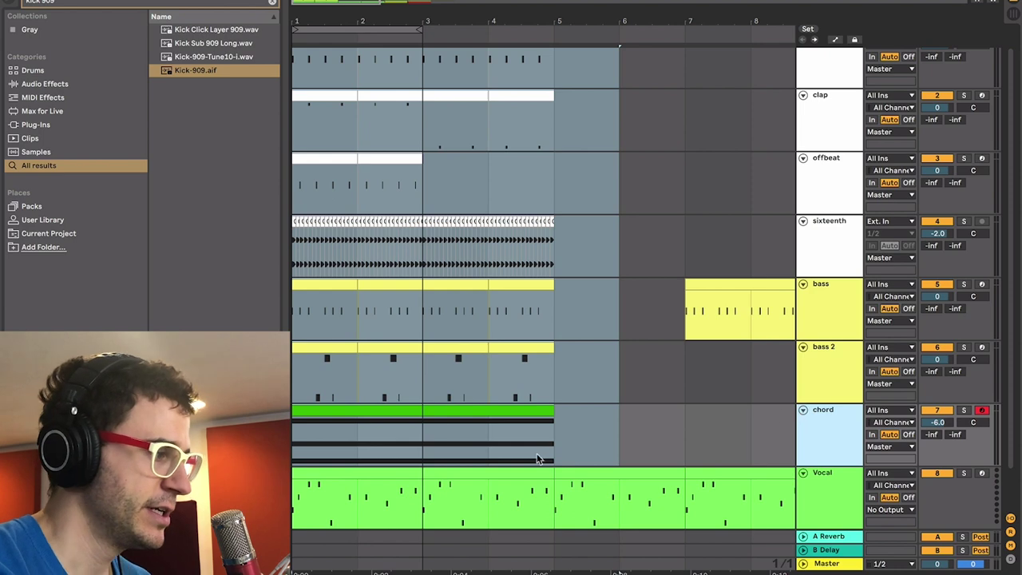
# - Select bars 1 and 2 from the kick through the chord track and examine how their patterns line up
pyautogui.click(447, 434)
pyautogui.scroll(1, 411, 395)
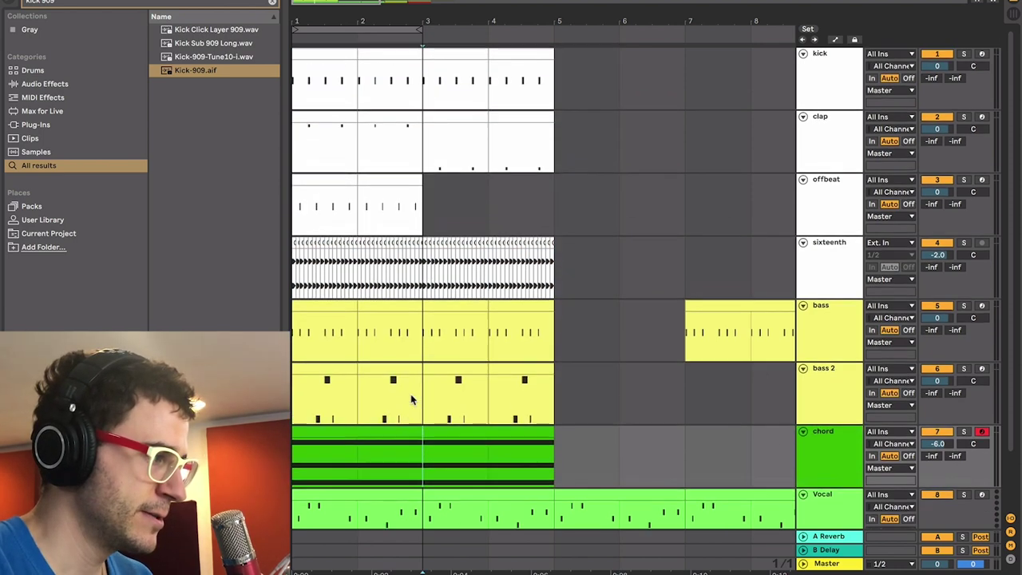
pyautogui.click(393, 106)
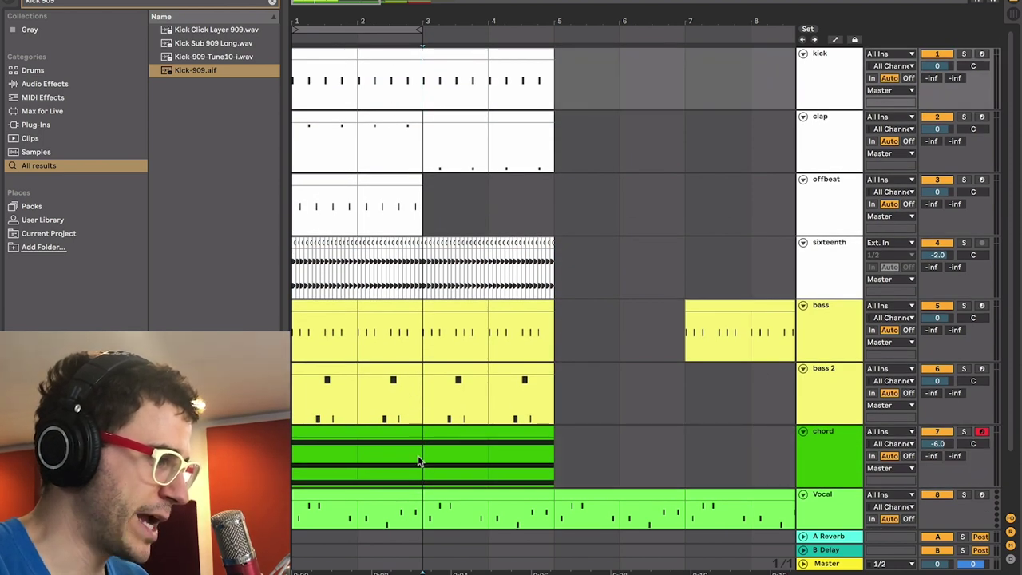
pyautogui.moveTo(418, 460); pyautogui.dragTo(262, 28)
pyautogui.press('-')
pyautogui.press('-')
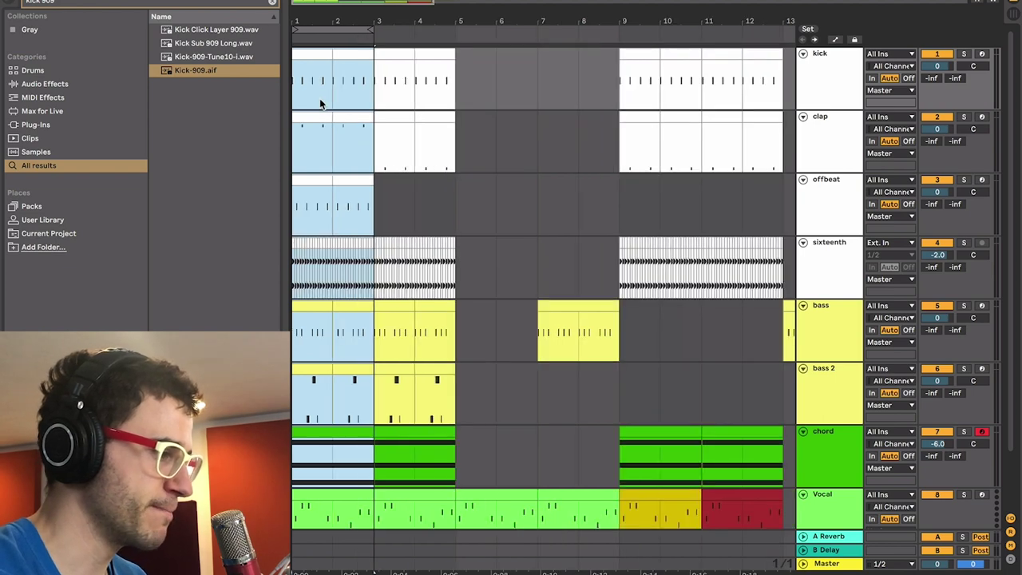
pyautogui.press('+')
pyautogui.press('+')
pyautogui.press('+')
pyautogui.press('+')
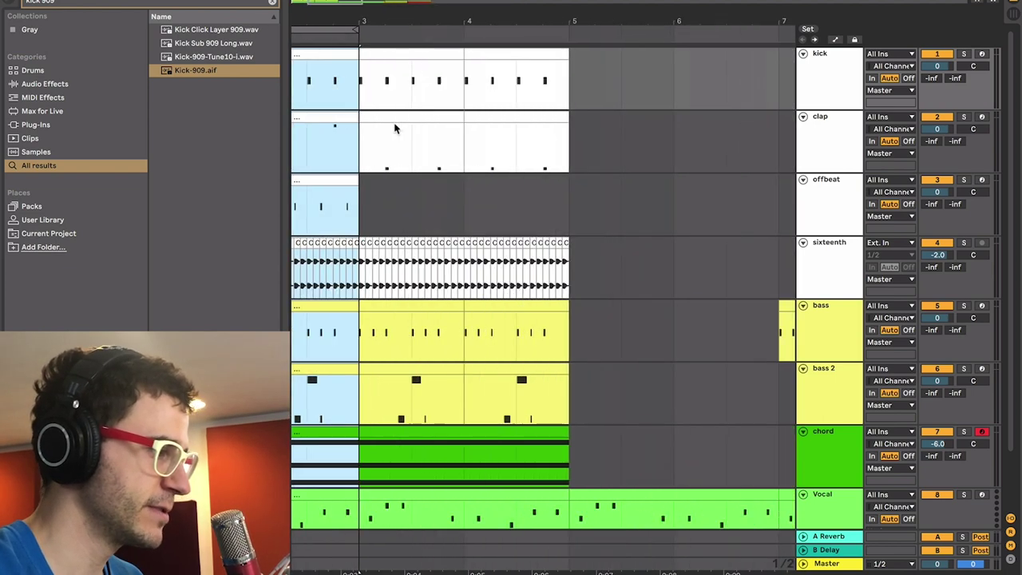
pyautogui.hscroll(-5, 393, 123)
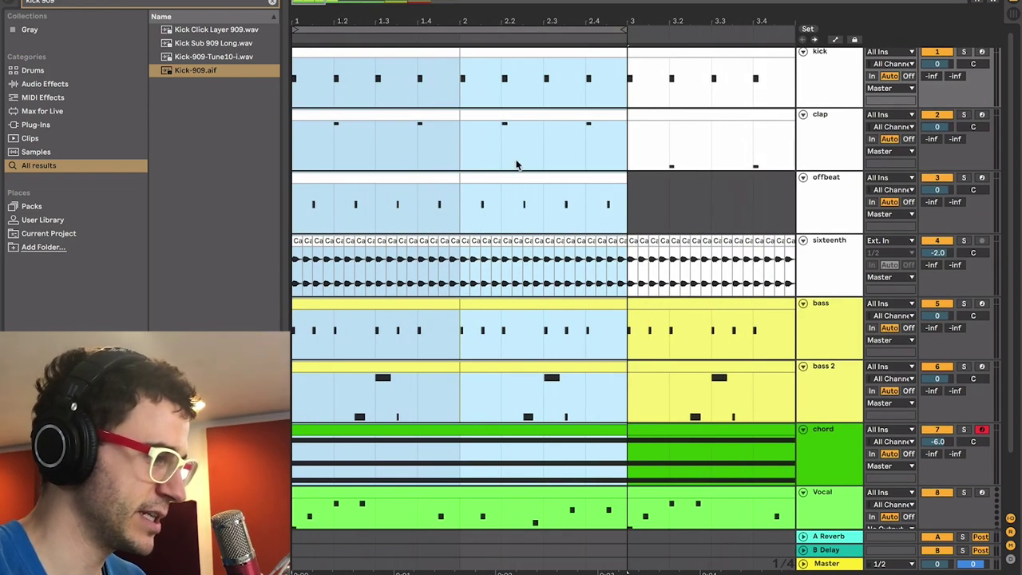
pyautogui.scroll(-3, 517, 298)
# - Play the next passage of the YouTube performance, pause it, and leave full screen
pyautogui.click(586, 425)
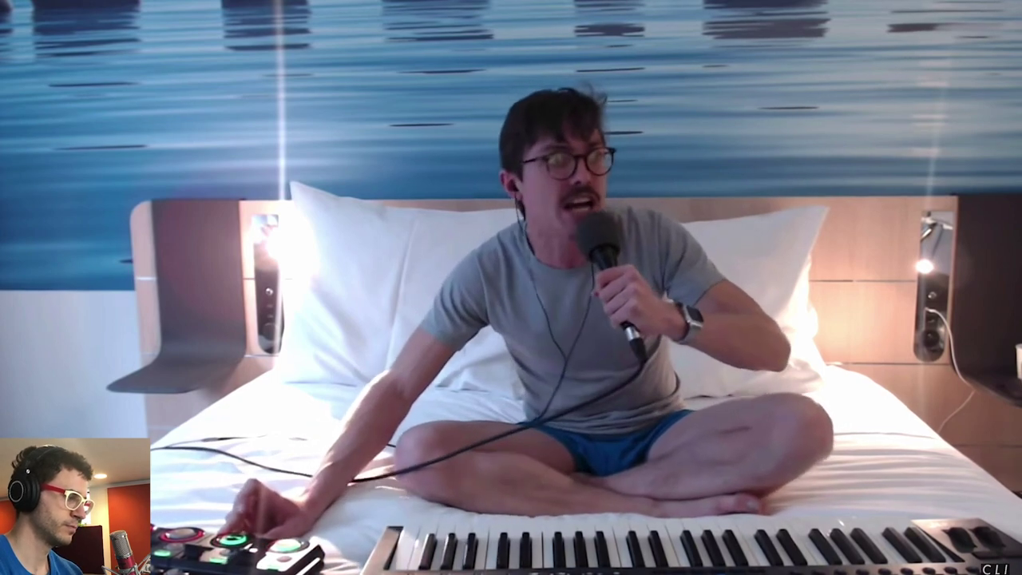
pyautogui.click(588, 427)
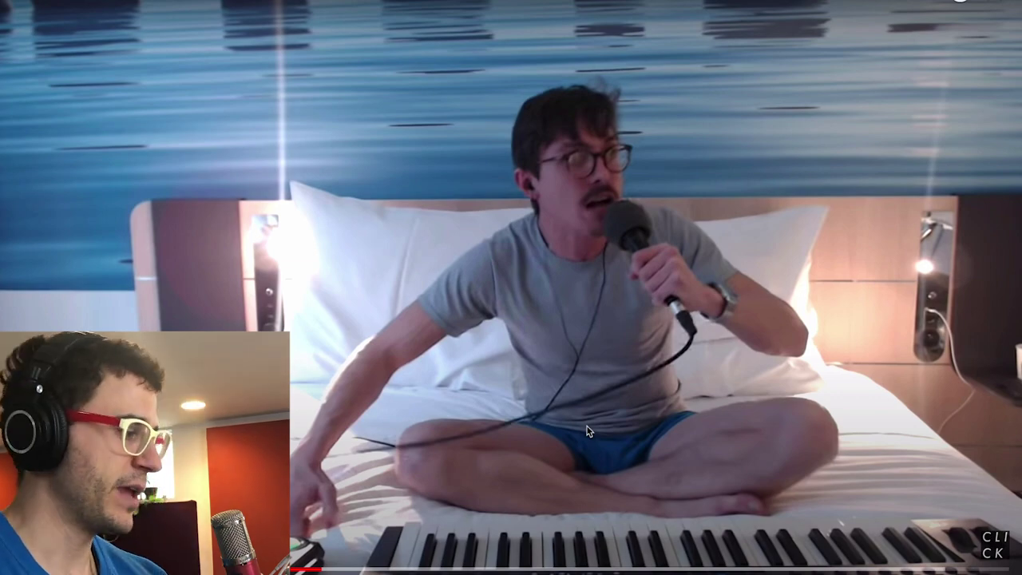
pyautogui.press('Escape')
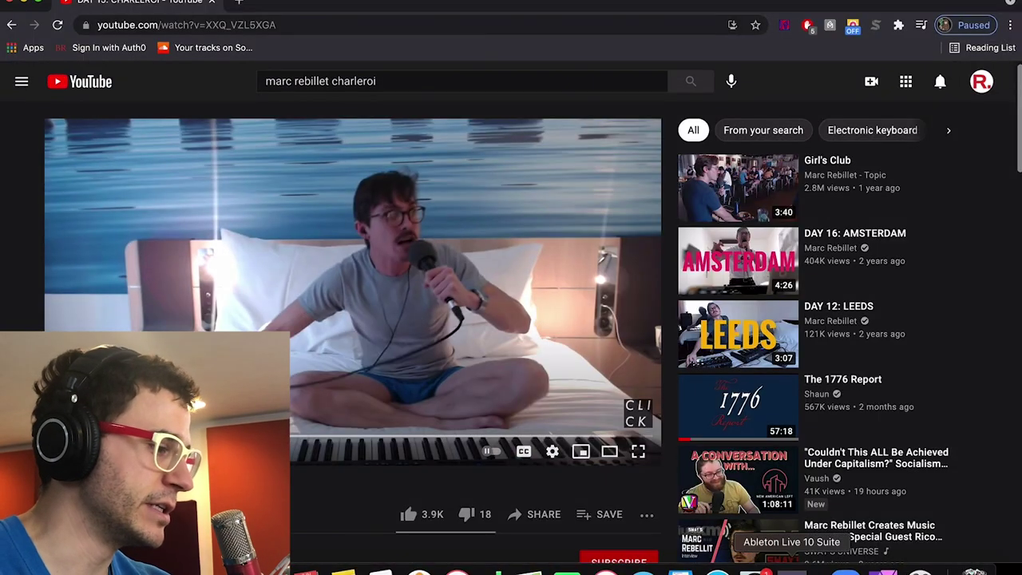
# - Switch to Ableton Live and delete all clips from bar 3 onward on the clap track through the second Vocal track
pyautogui.click(754, 569)
pyautogui.press('-')
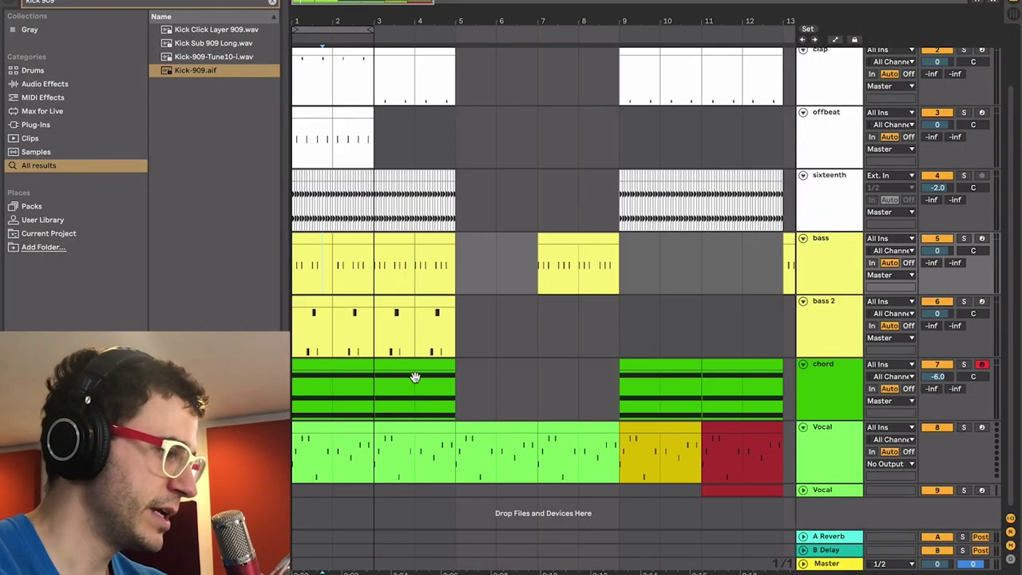
pyautogui.press('-')
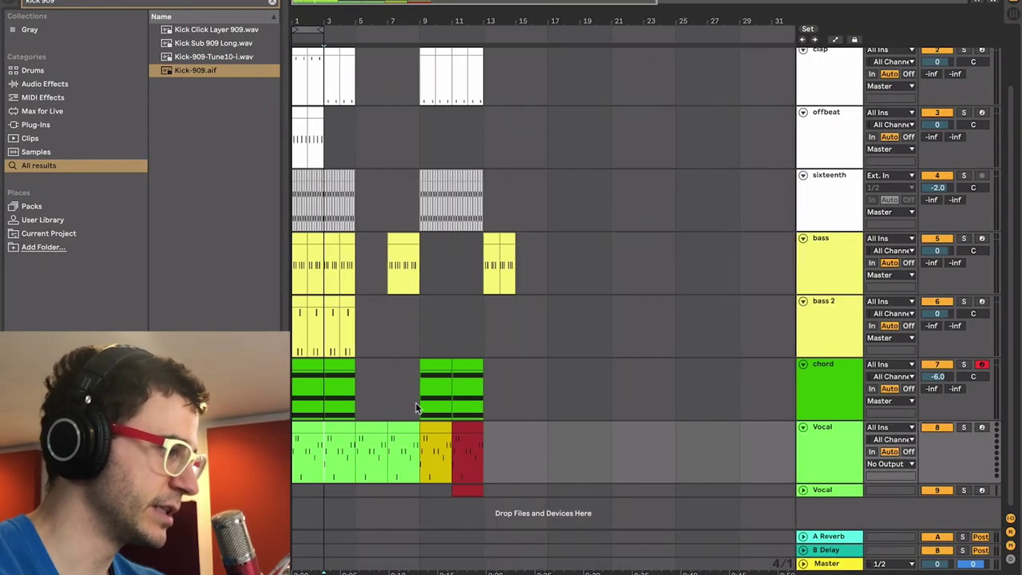
pyautogui.keyDown('shift'); pyautogui.click(556, 79); pyautogui.keyUp('shift')
pyautogui.press('Delete')
pyautogui.keyDown('shift'); pyautogui.click(477, 489); pyautogui.keyUp('shift')
pyautogui.press('Delete')
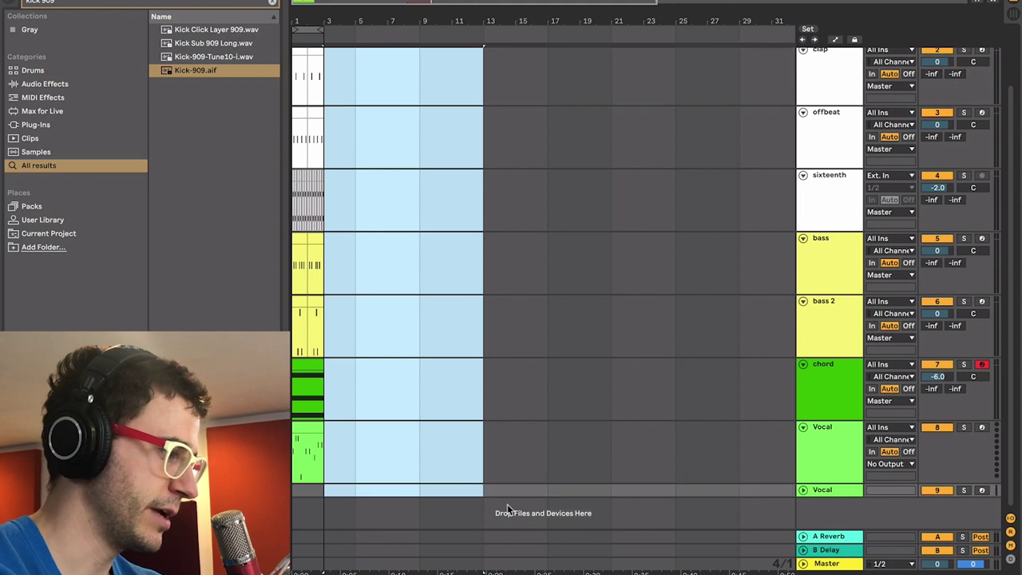
# - Delete the empty second Vocal track at the end of the arrangement
pyautogui.press('+')
pyautogui.press('+')
pyautogui.hscroll(-8, 630, 296)
pyautogui.click(485, 421)
pyautogui.scroll(-1, 511, 430)
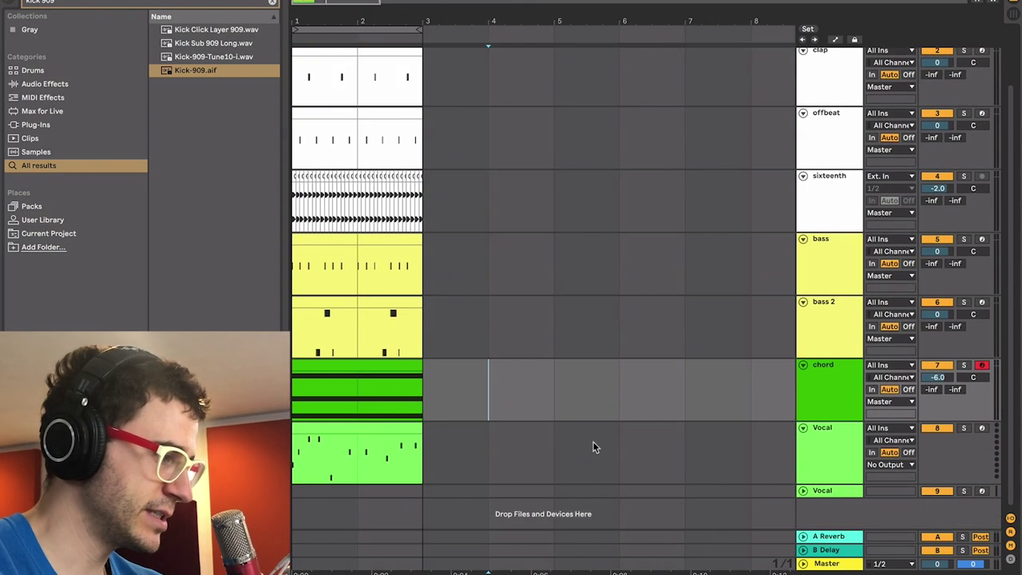
pyautogui.click(824, 494)
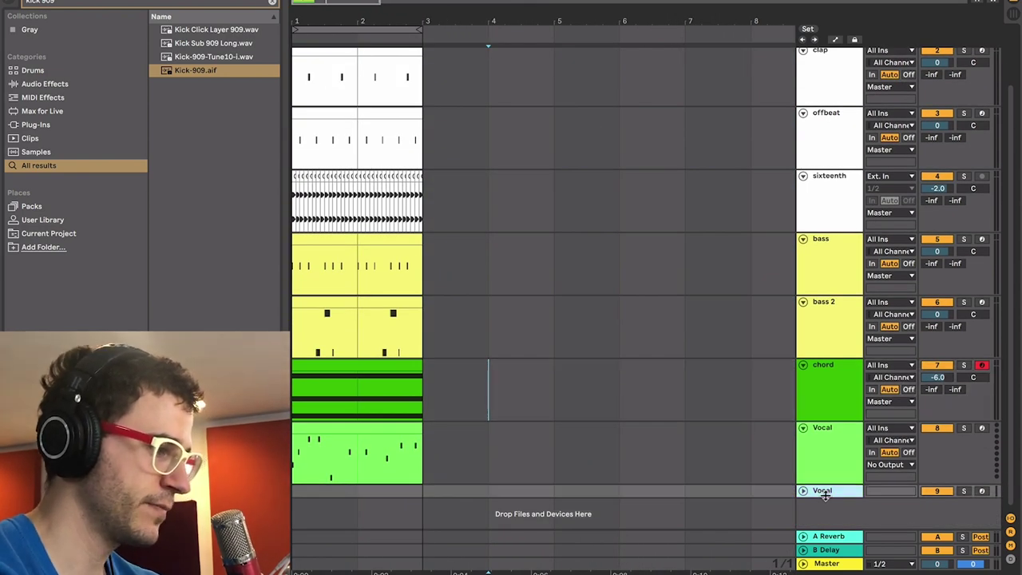
pyautogui.press('Delete')
# - Delete the leftover kick clips in bars 3 and 4
pyautogui.scroll(3, 657, 373)
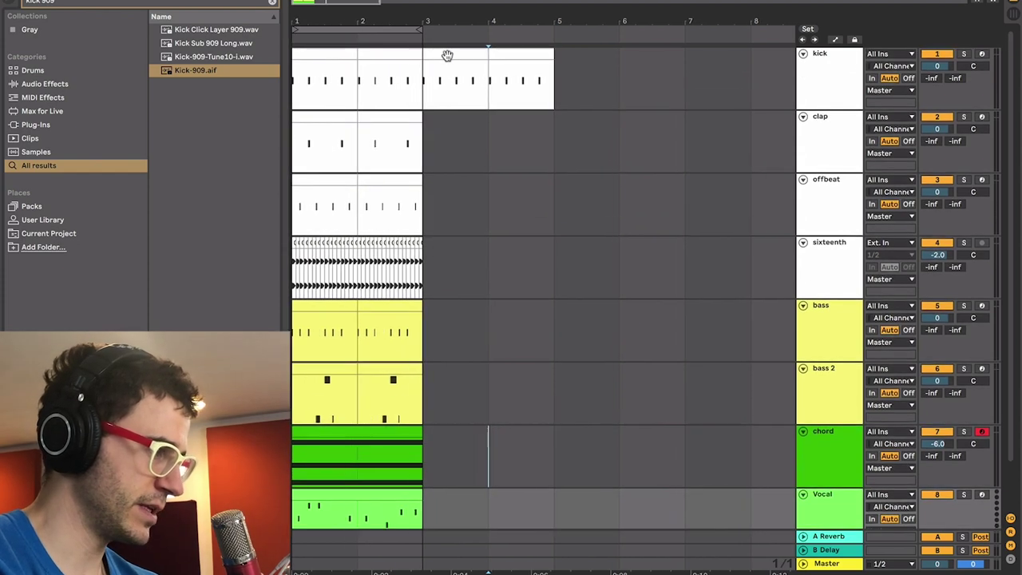
pyautogui.keyDown('shift'); pyautogui.click(511, 55); pyautogui.keyUp('shift')
pyautogui.keyDown('shift'); pyautogui.click(454, 55); pyautogui.keyUp('shift')
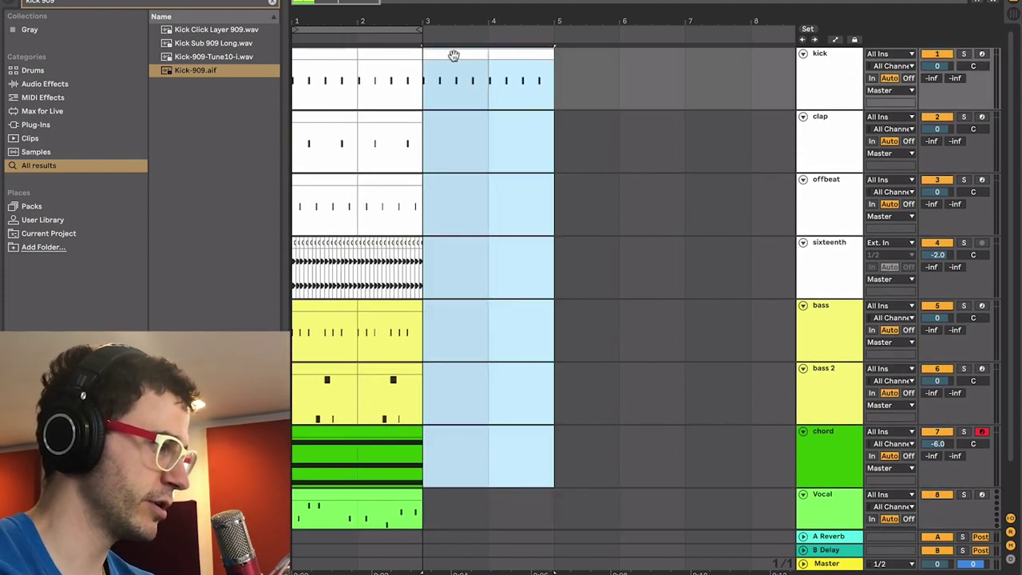
pyautogui.press('Delete')
pyautogui.scroll(-2, 516, 203)
pyautogui.click(378, 302)
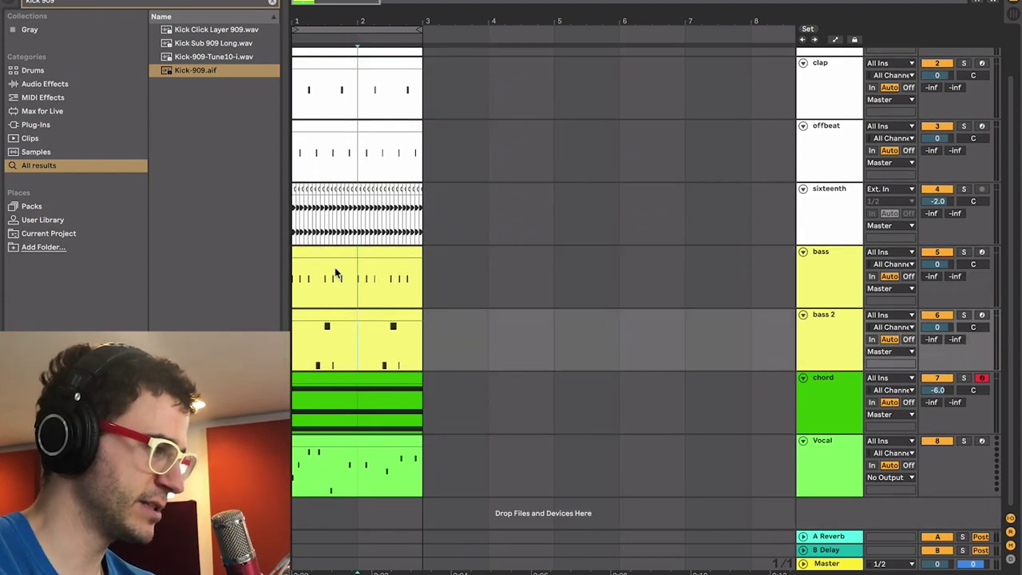